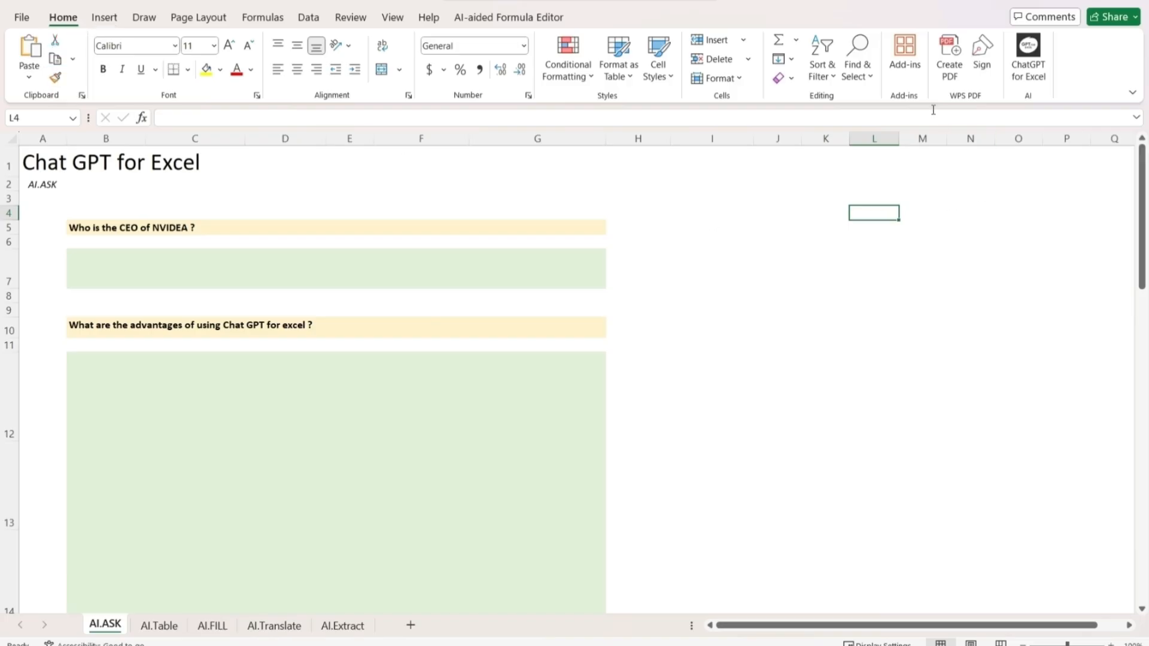
Open the ChatGPT for Excel add-in pane beside the AI.ASK sheet
click(913, 66)
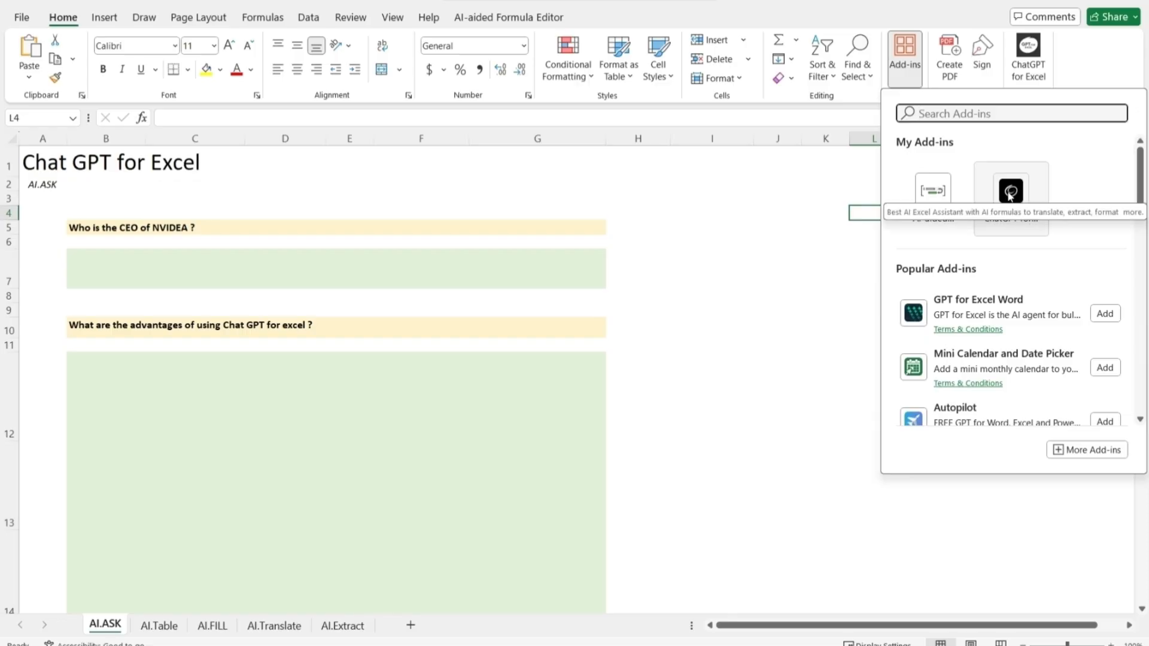
click(818, 251)
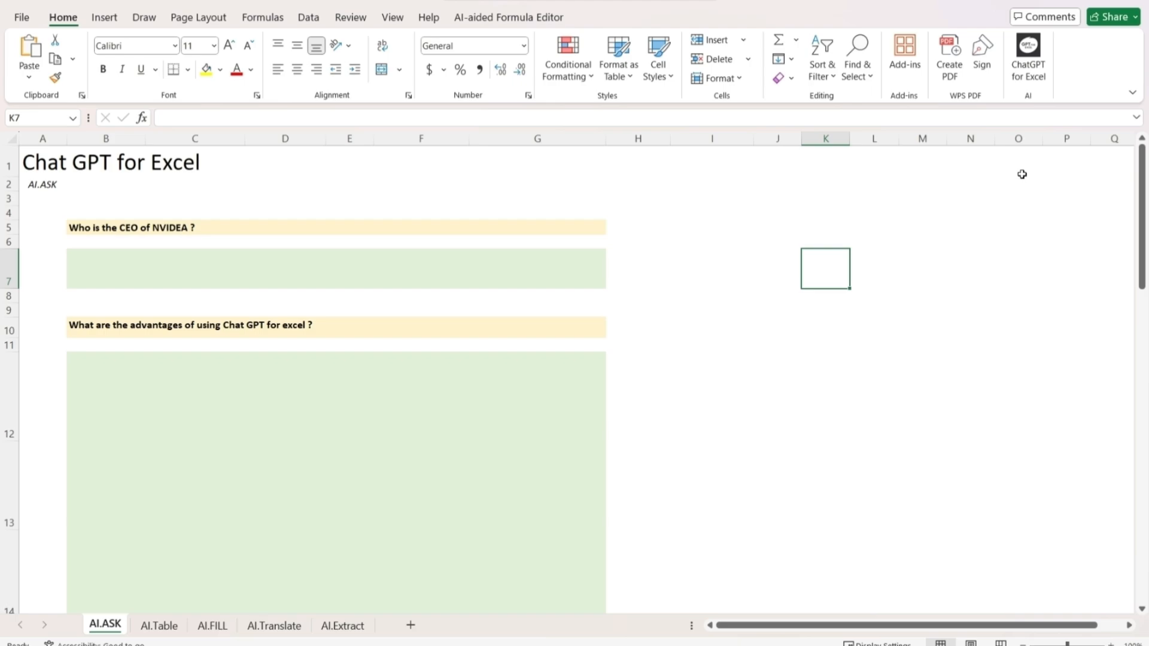
click(1033, 66)
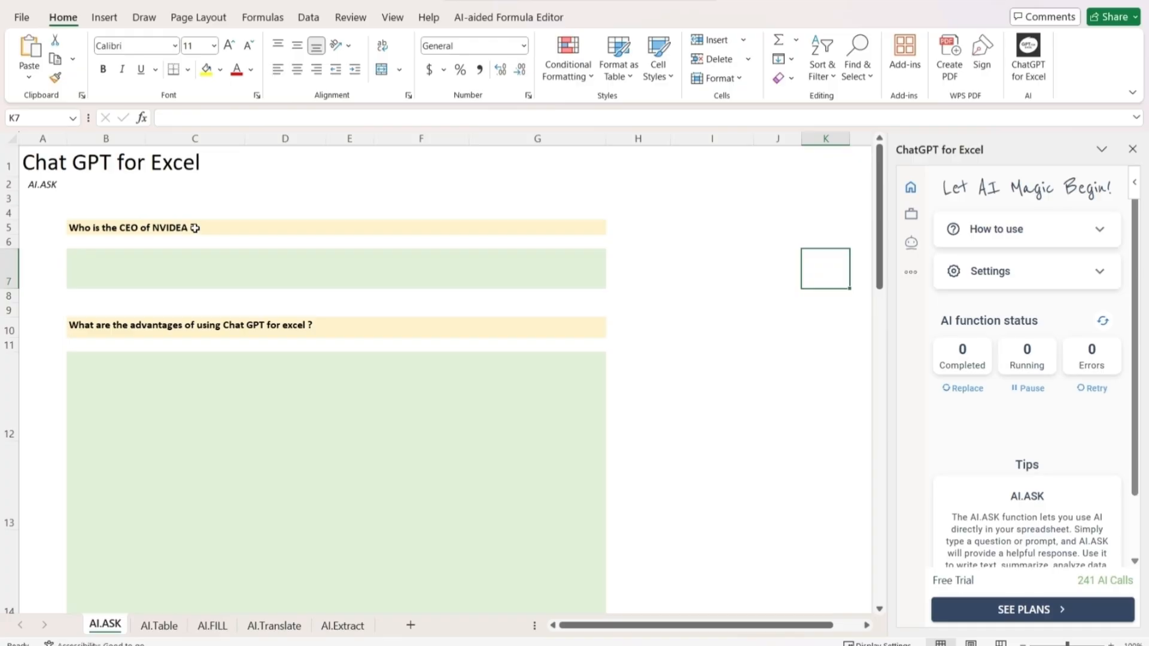
Enter the formula =ai.ask(B5) in cell B7 to answer the question about NVIDEA's CEO
click(204, 256)
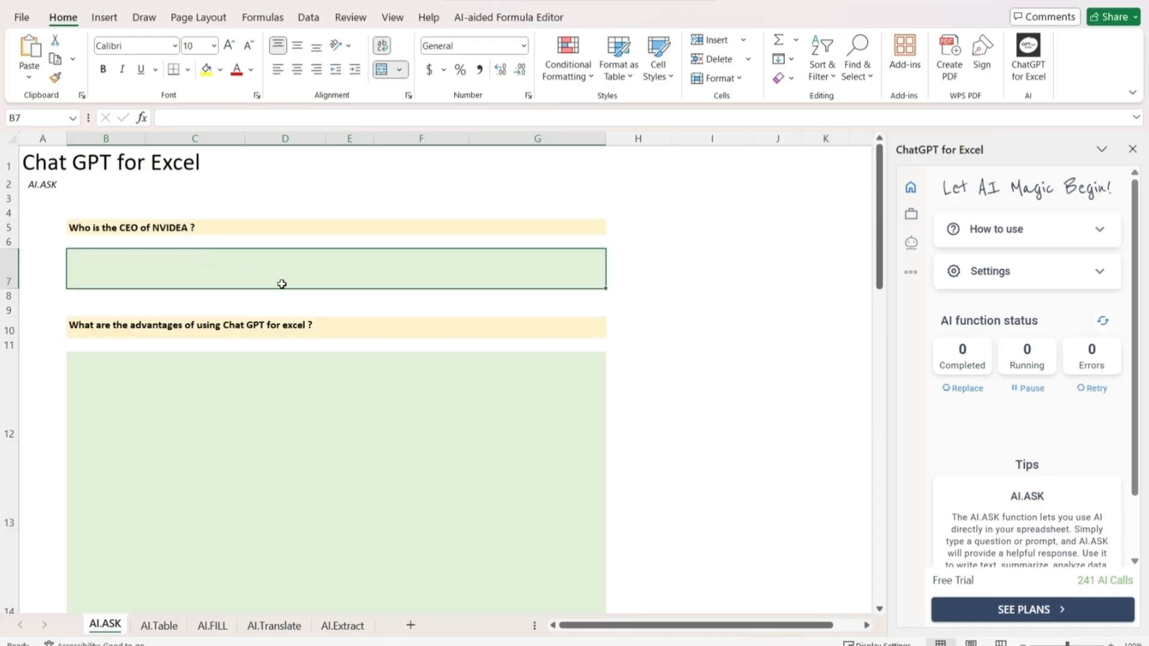
text(=ai)
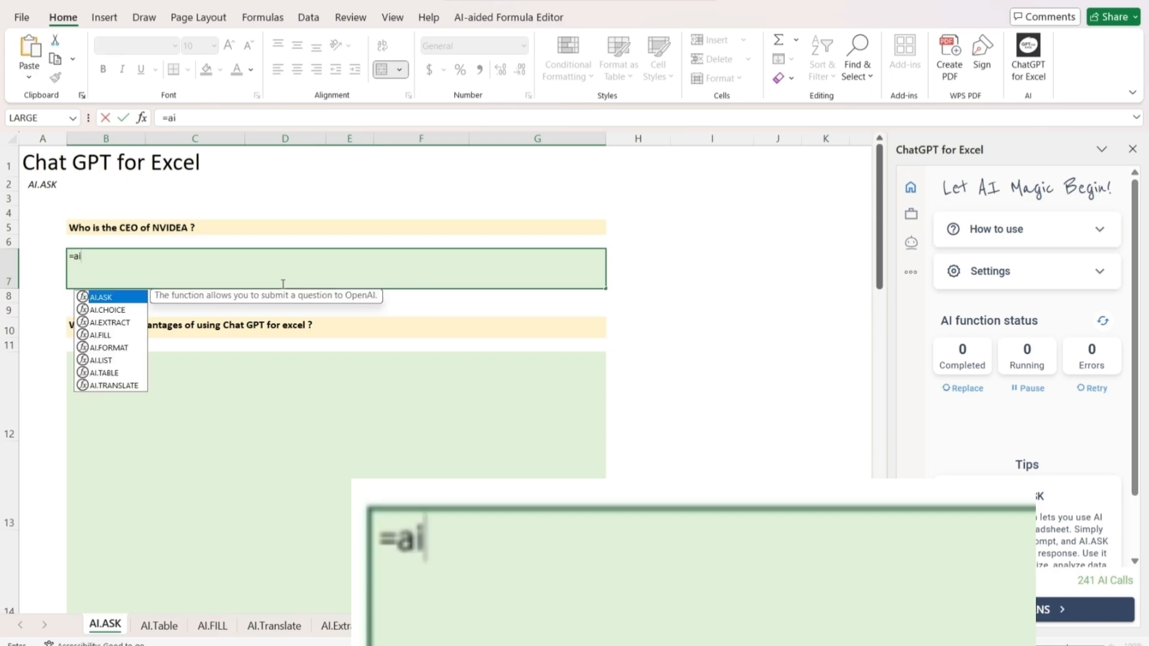
text(.ask)
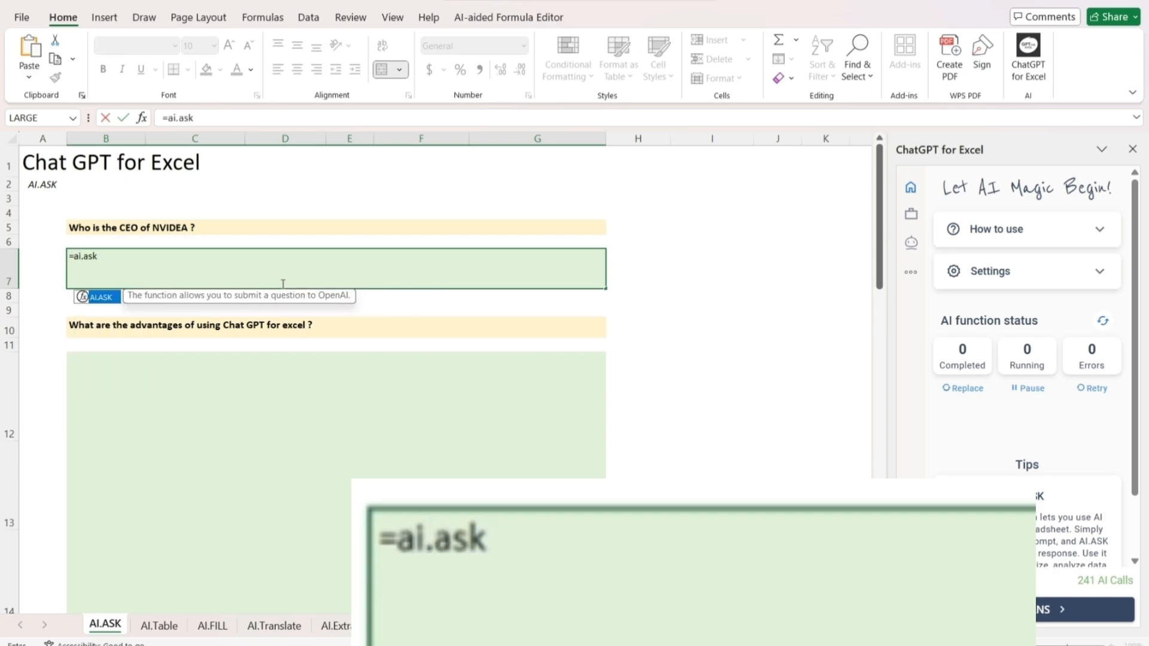
text(()
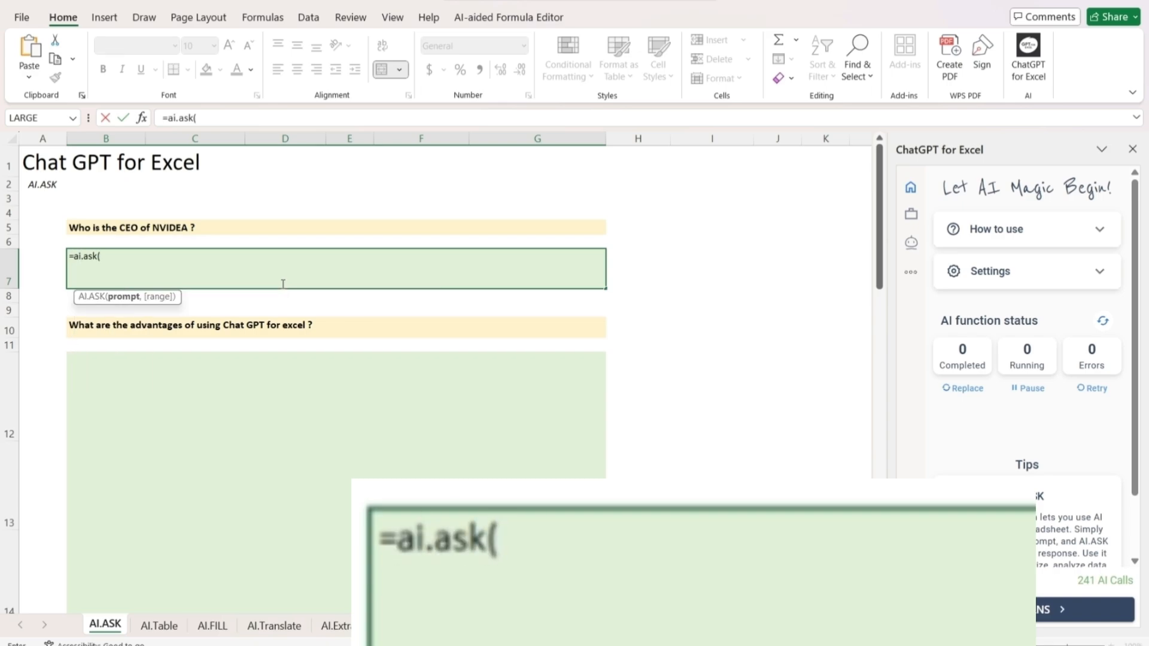
click(196, 230)
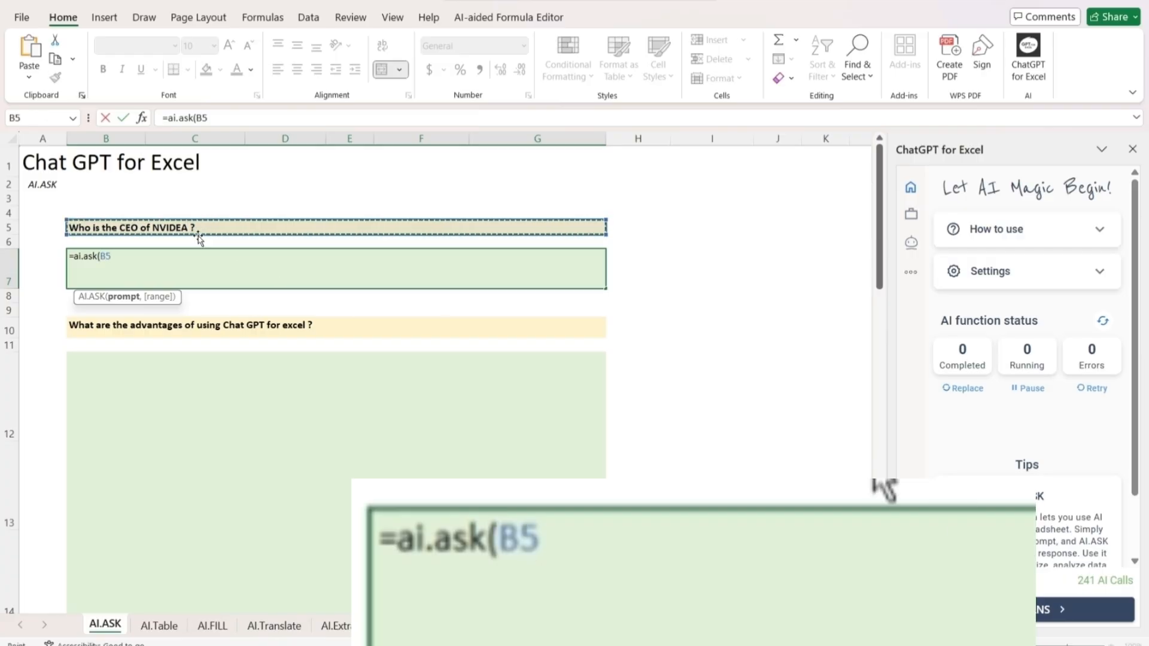
text())
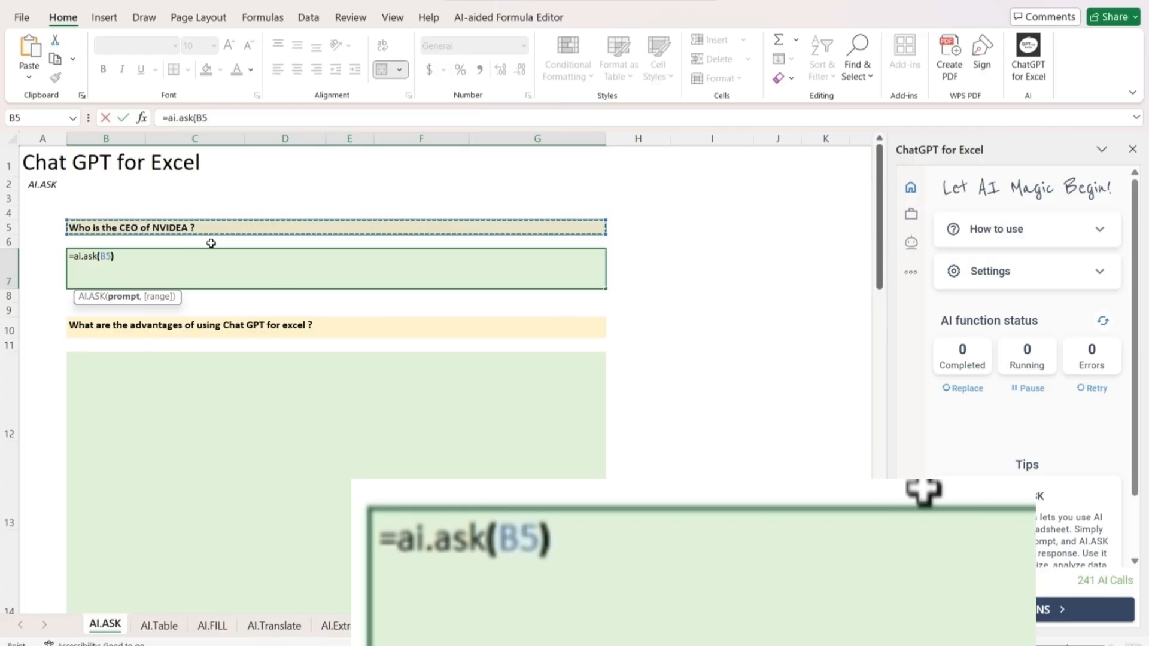
key(Return)
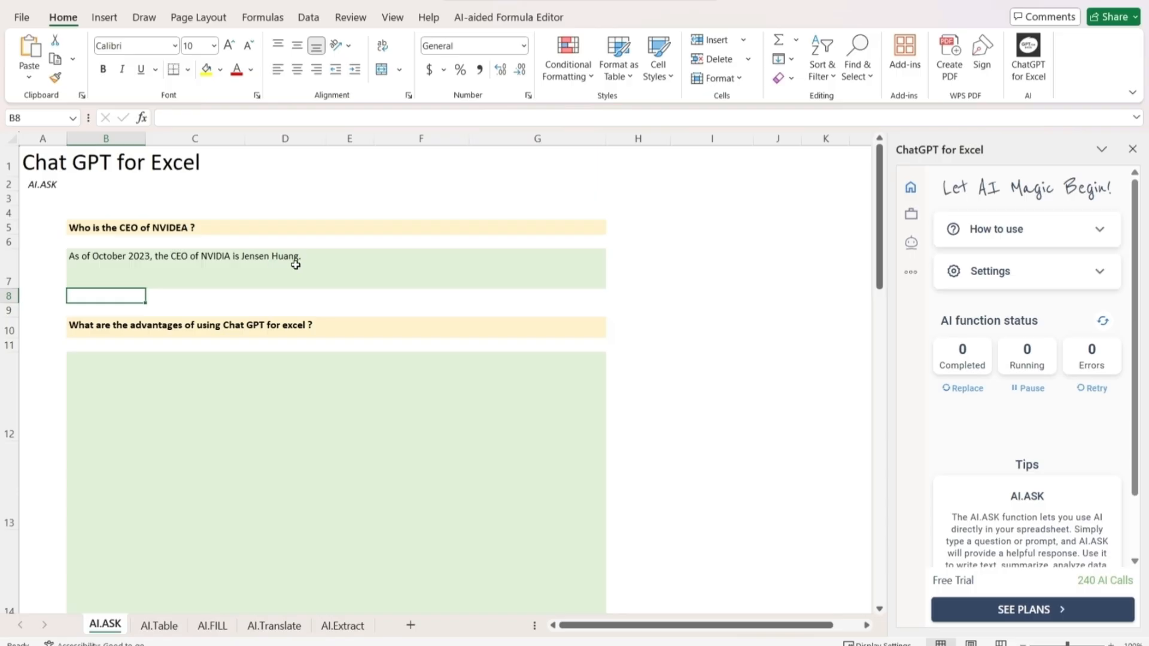
Enter the formula =ai.ask(B10) in cell B12 to answer the question about the advantages of Chat GPT for Excel
scroll(334, 346, down, 1)
click(322, 332)
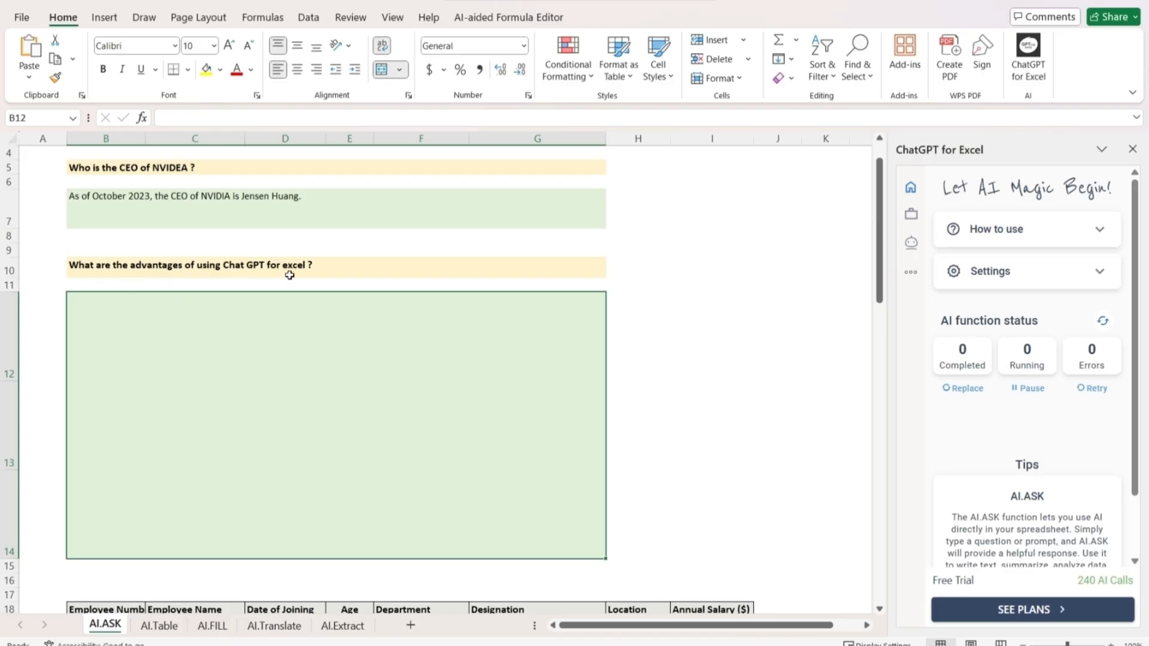
double_click(267, 330)
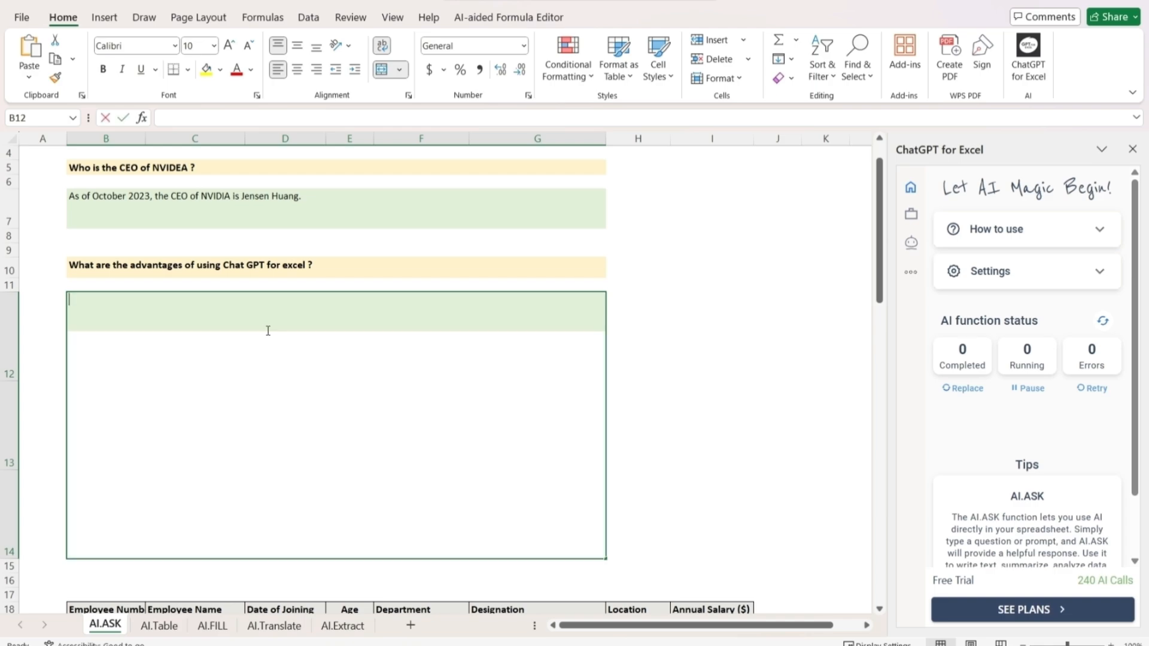
text(=ai.ask)
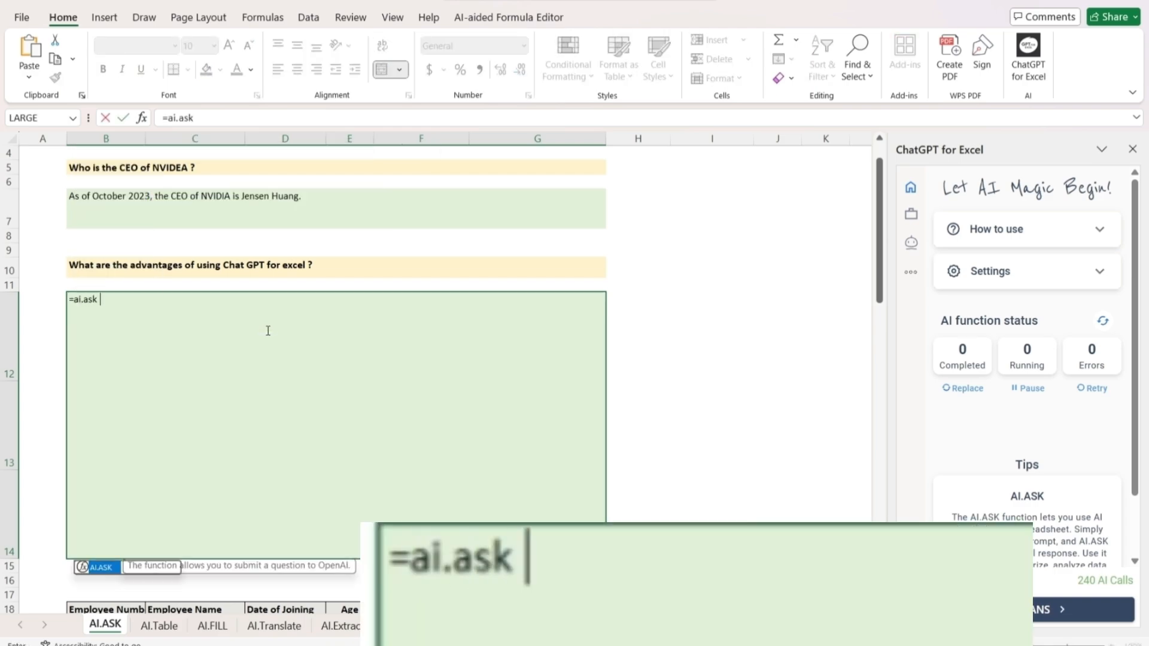
text(()
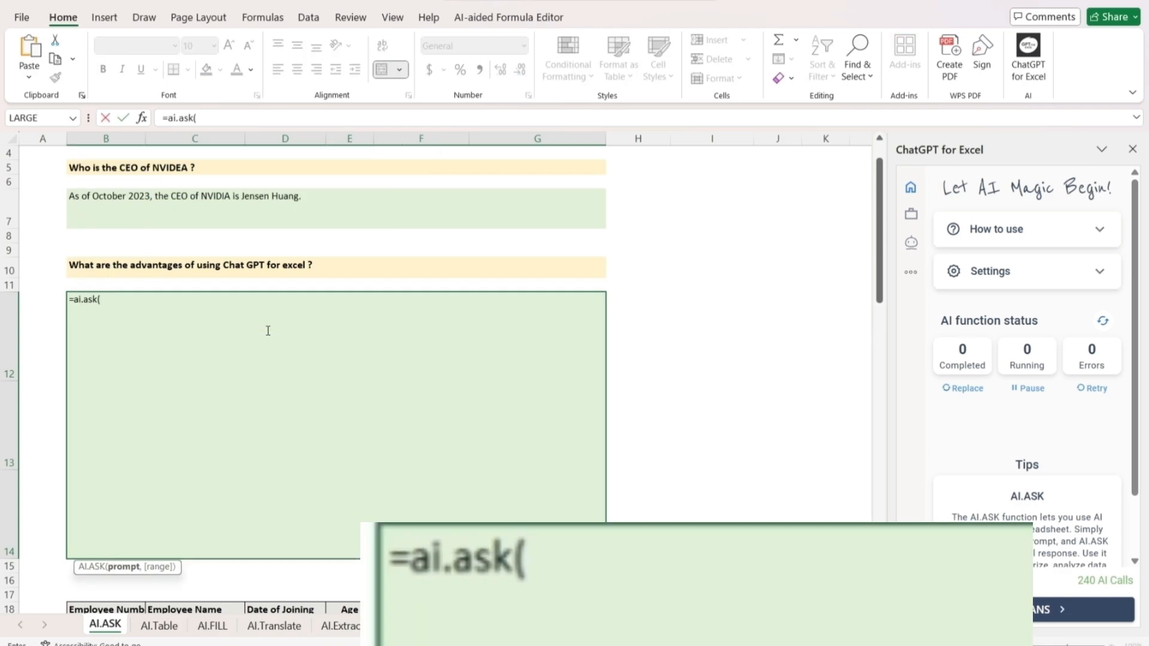
click(285, 267)
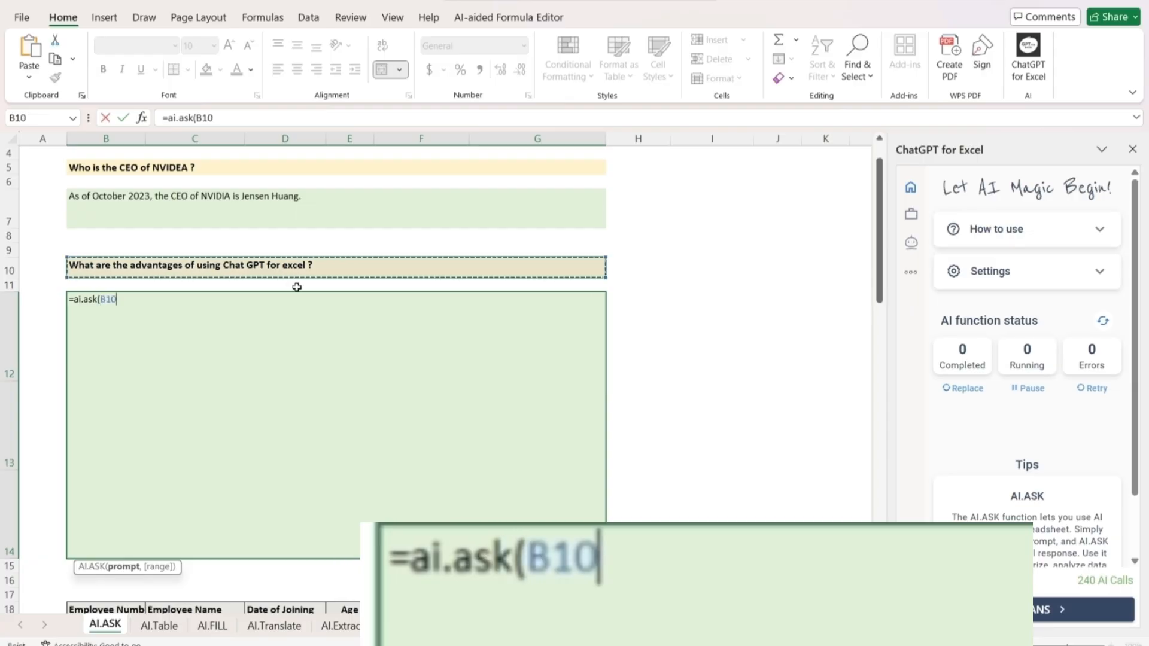
text())
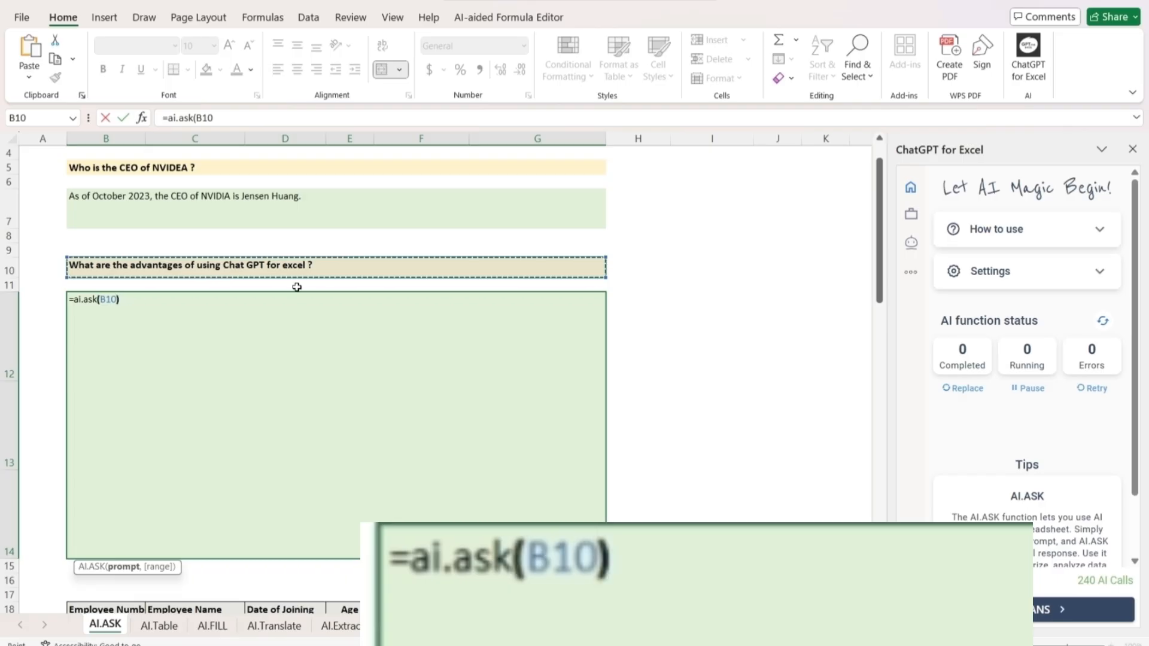
key(Return)
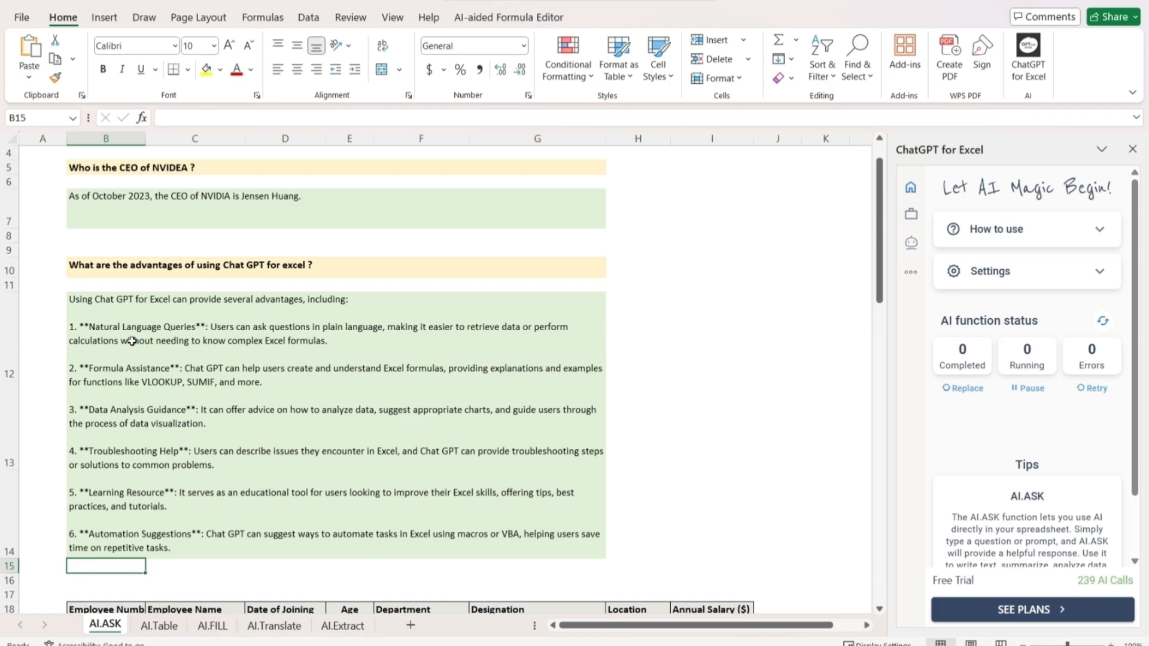
Start an AI.ASK formula in cell B47 below the employee table, using the data-analysis request in B45 as its prompt
scroll(131, 341, down, 5)
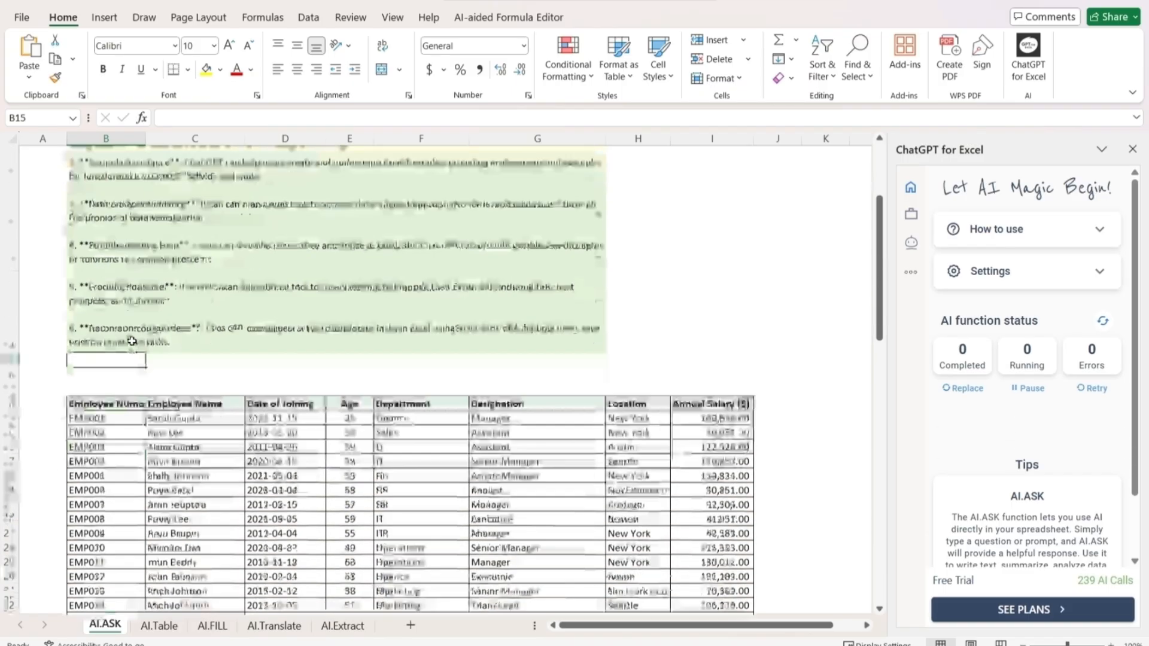
scroll(131, 341, up, 1)
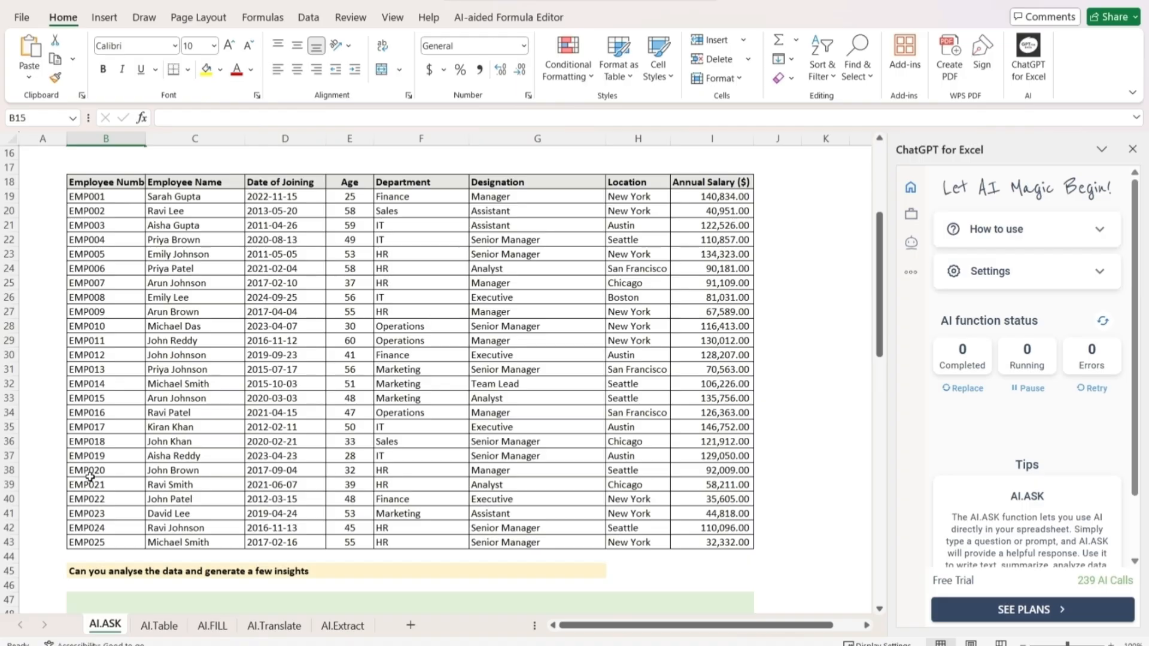
scroll(379, 446, down, 5)
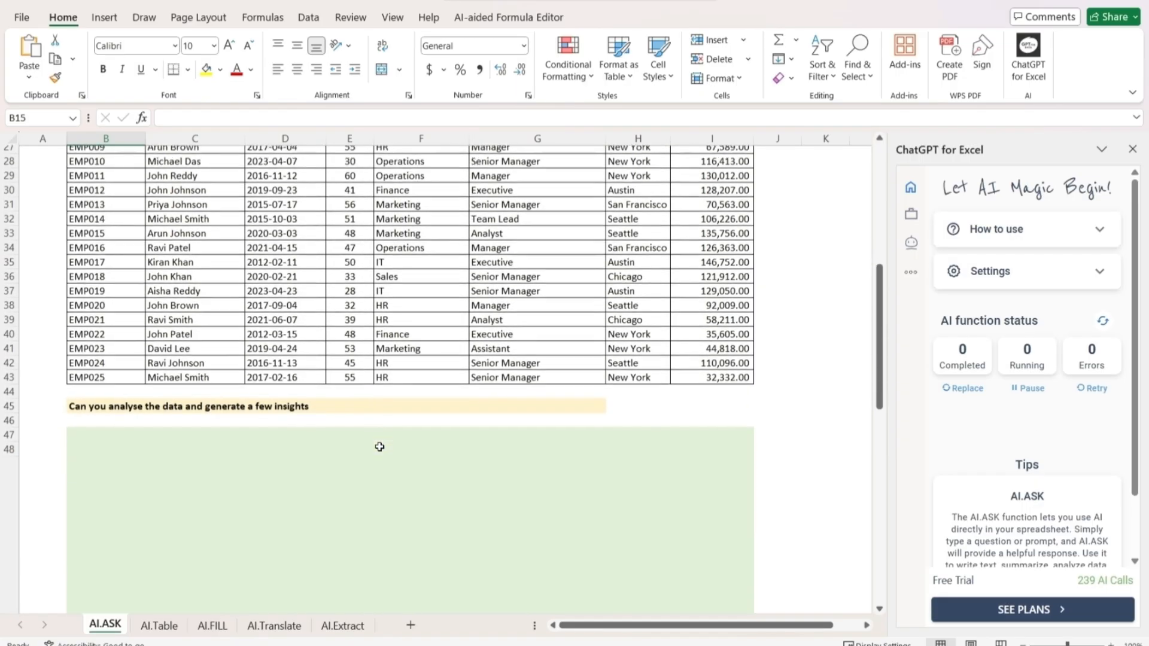
scroll(379, 446, down, 2)
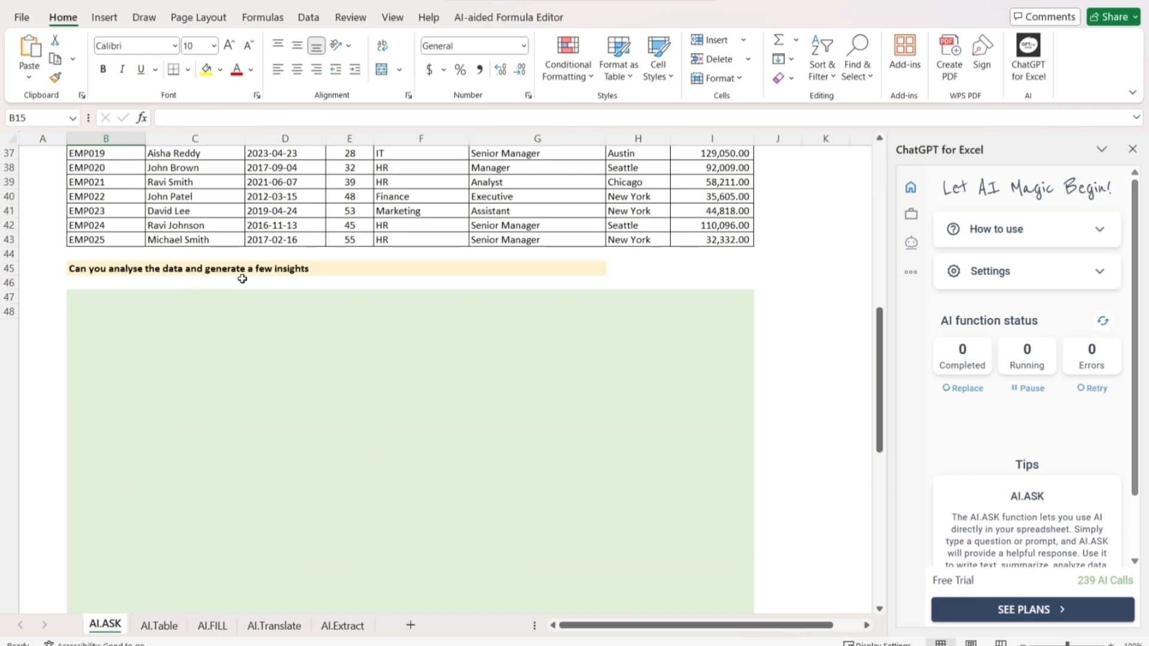
click(299, 373)
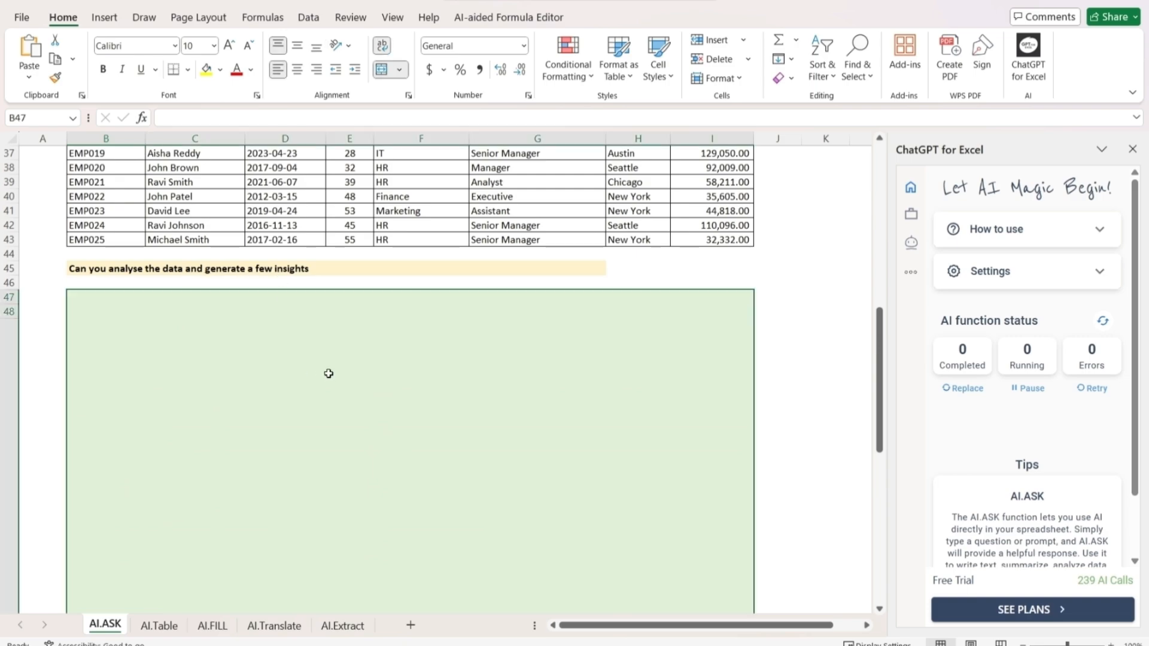
text(=)
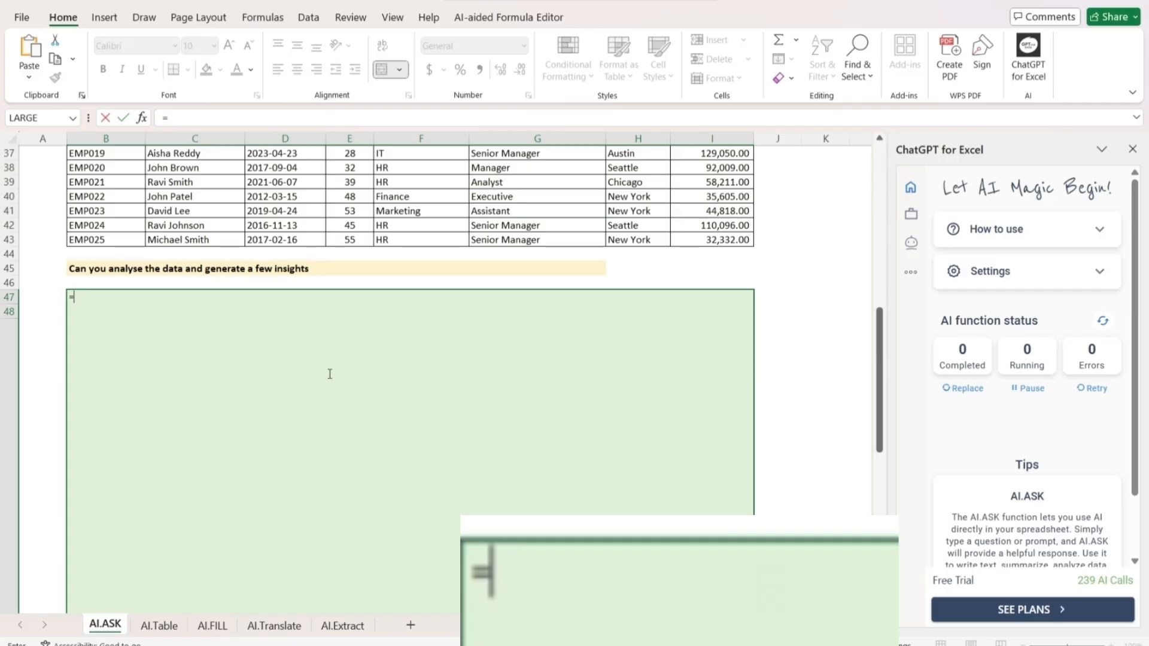
text(ai.ask)
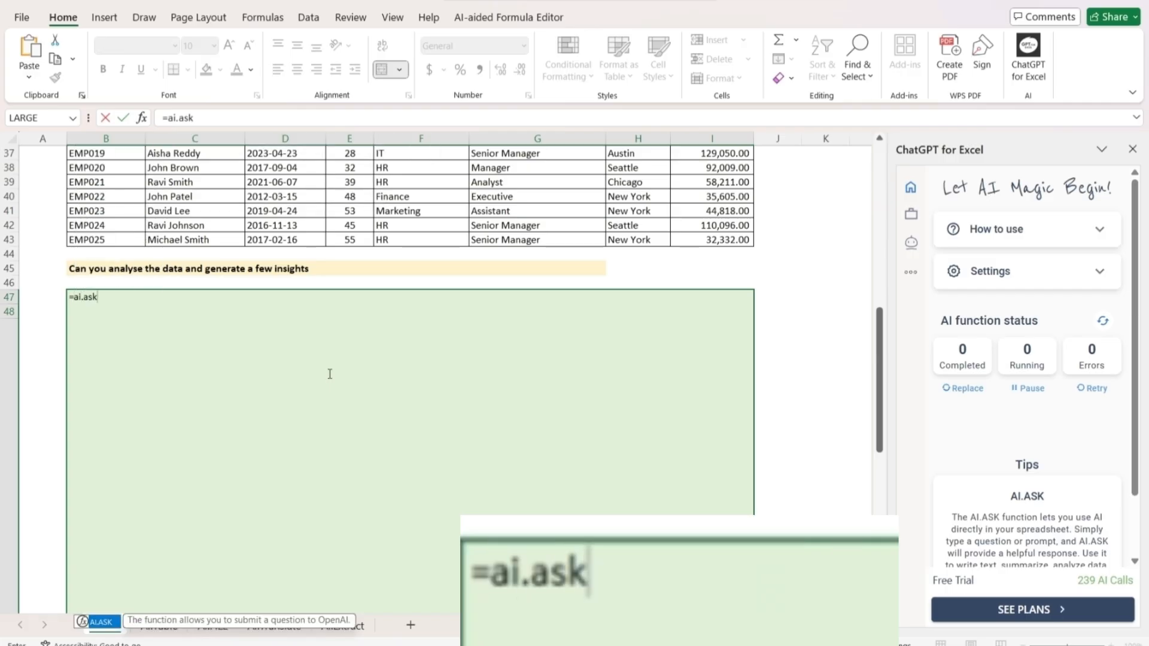
text(()
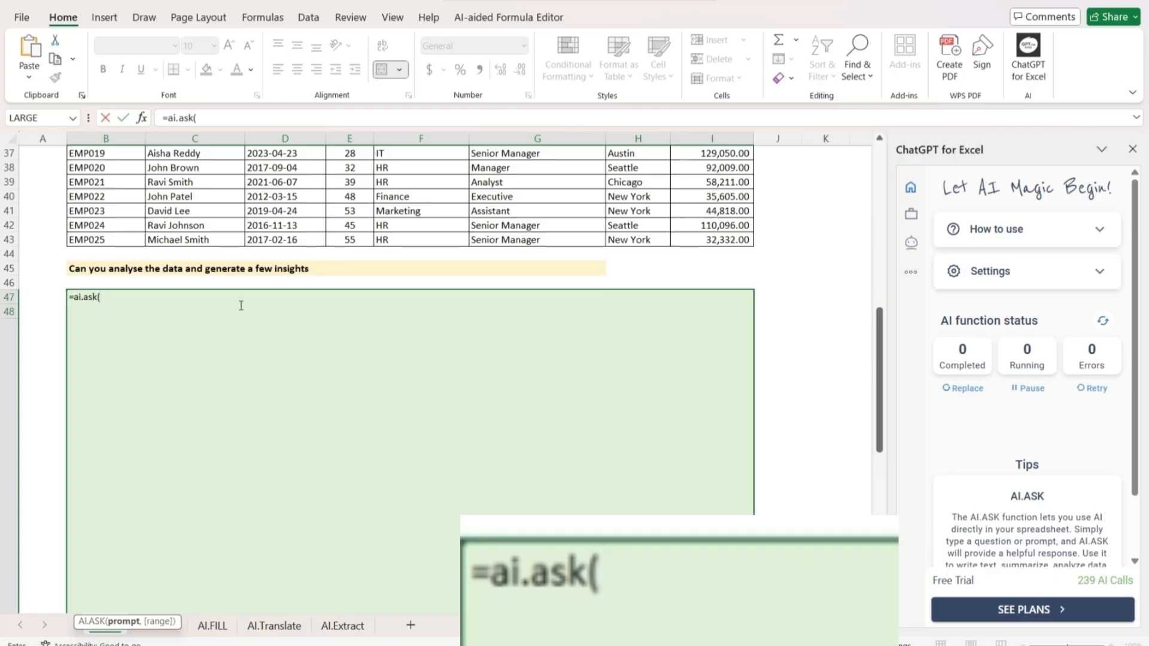
click(228, 272)
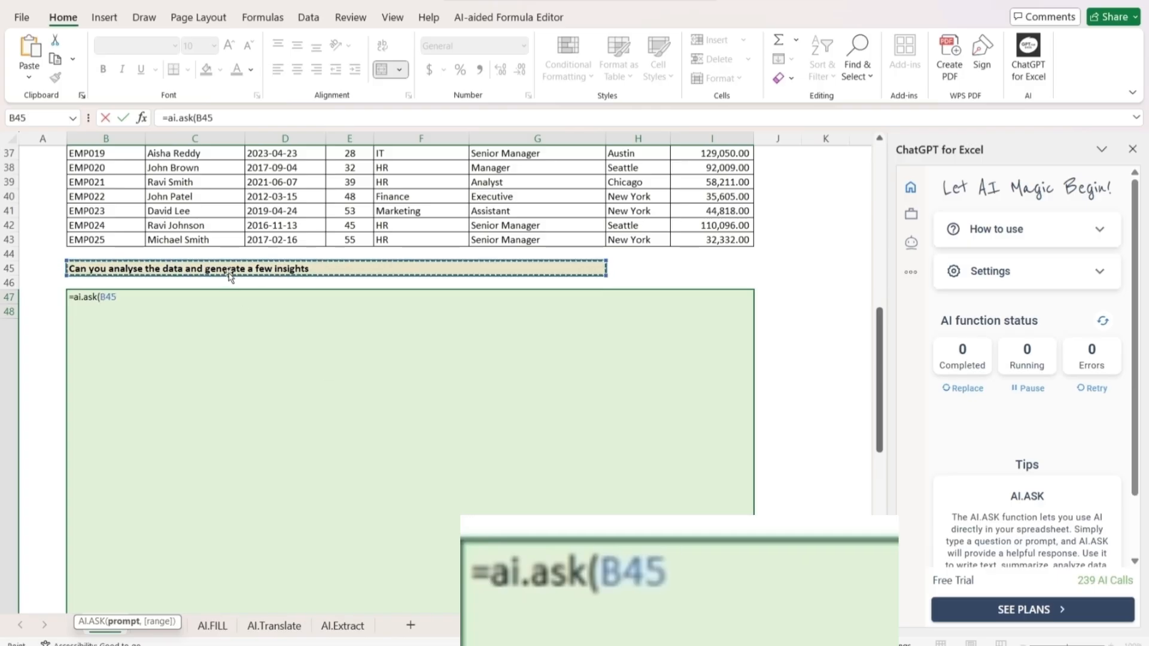
text(,)
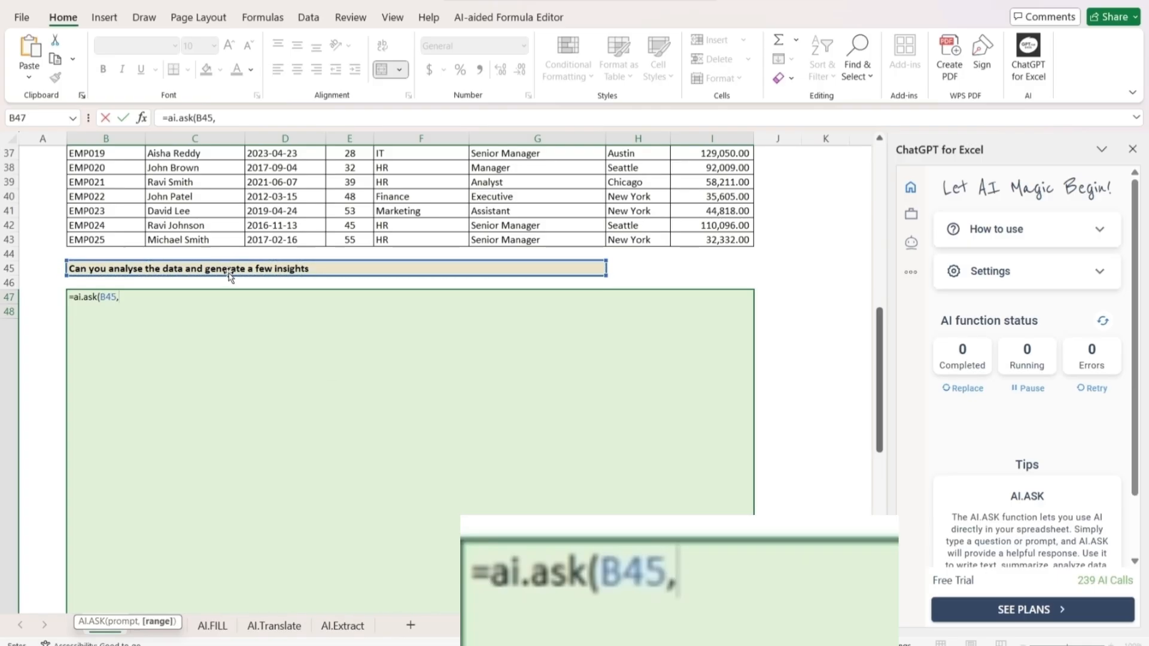
Complete the formula as =ai.ask(B45,B18:I43) with the whole employee table as its range, and review the generated insights
scroll(233, 278, up, 6)
scroll(179, 276, up, 4)
scroll(154, 281, down, 3)
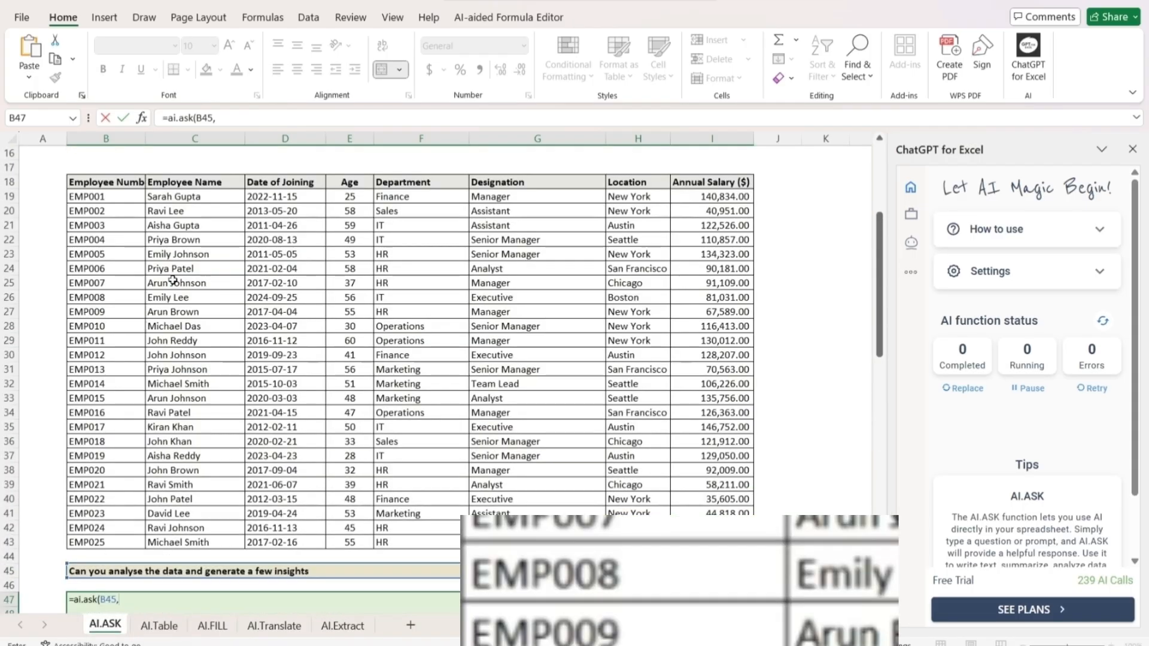
click(135, 183)
mouse_move(138, 196)
mouse_down()
mouse_move(563, 497)
mouse_move(712, 542)
mouse_up()
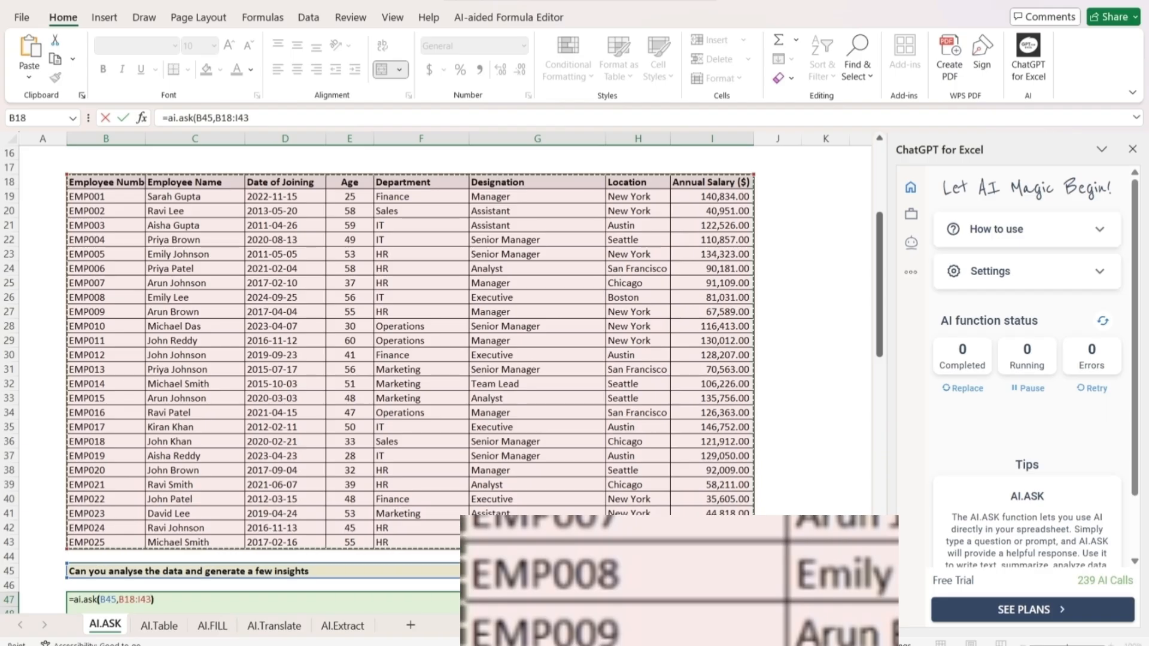
text())
key(Return)
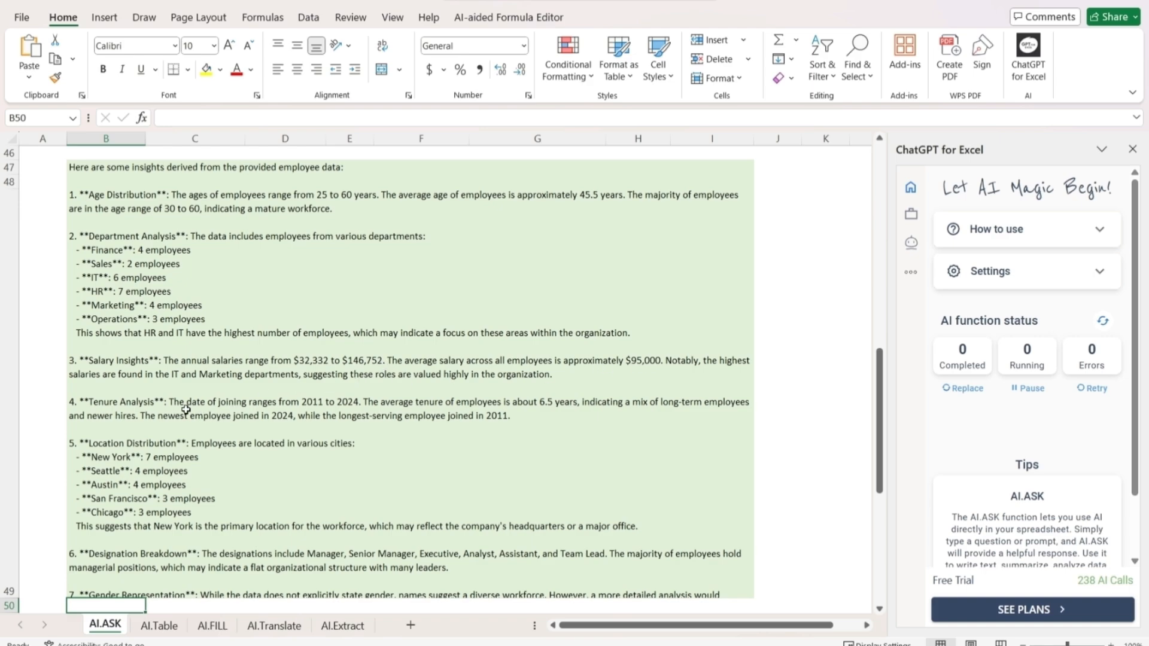
scroll(392, 415, down, 2)
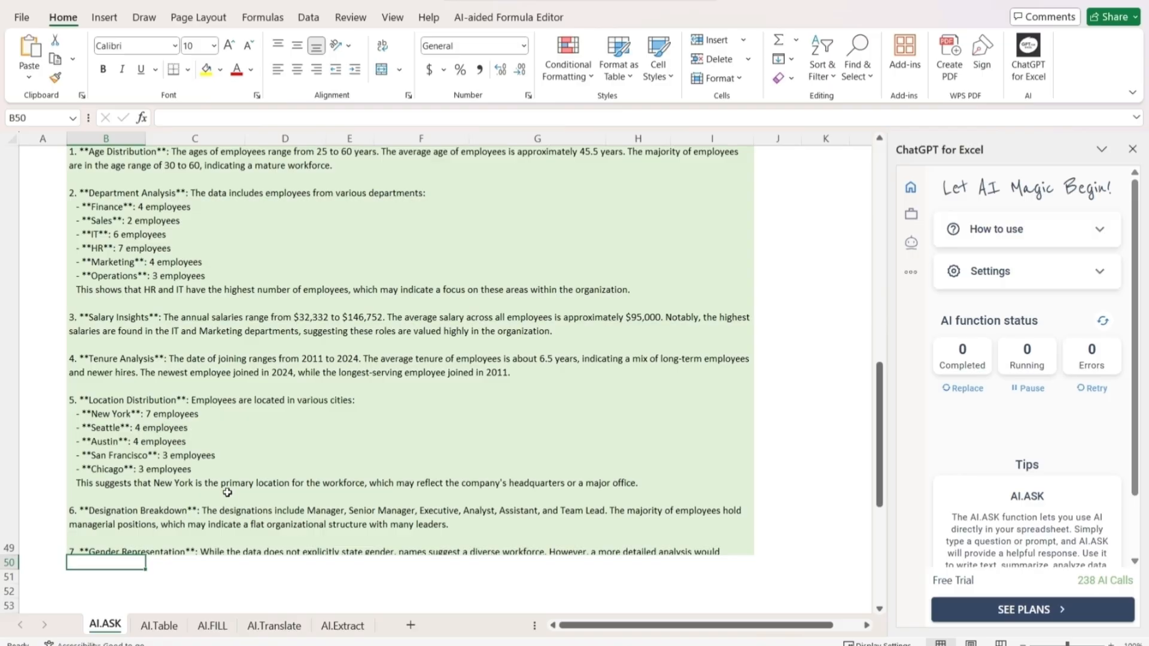
scroll(227, 492, up, 3)
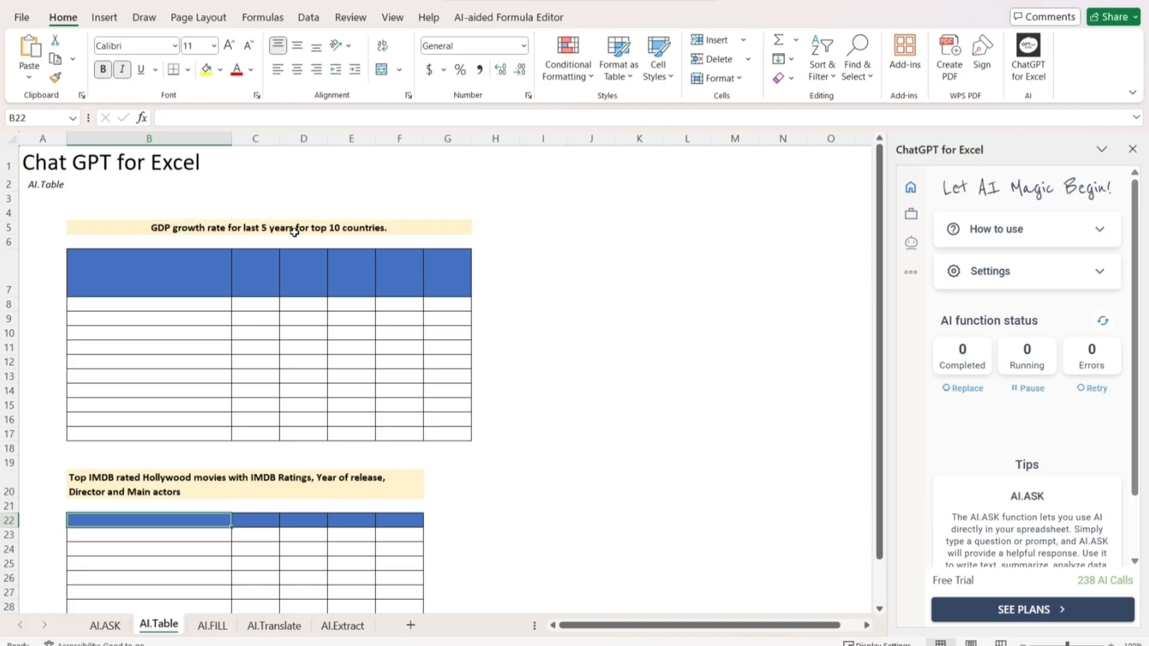
Enter the formula =ai.table(B5) in cell B7 to build the table of GDP growth rates for the top 10 countries
click(225, 288)
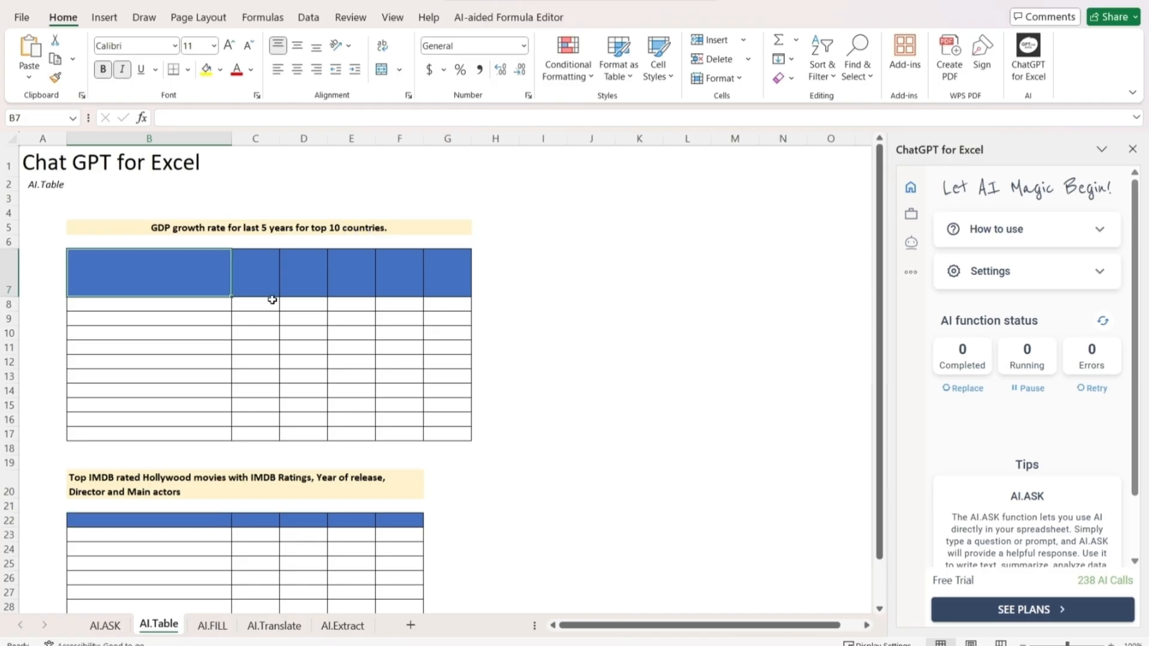
text(=a)
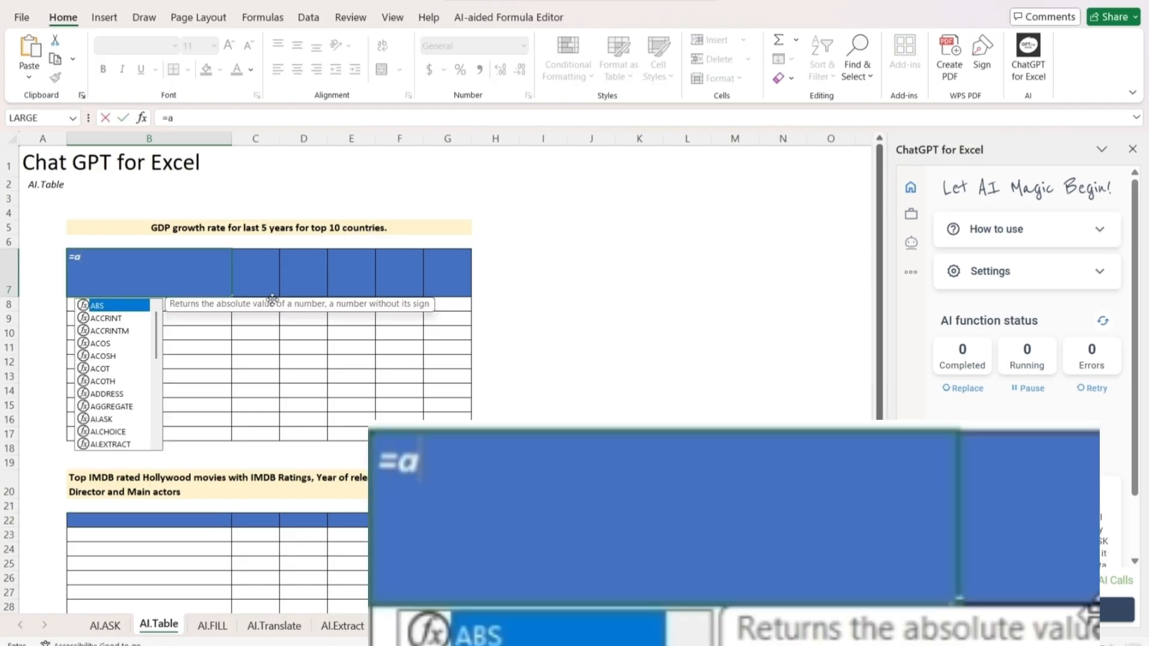
text(i.table)
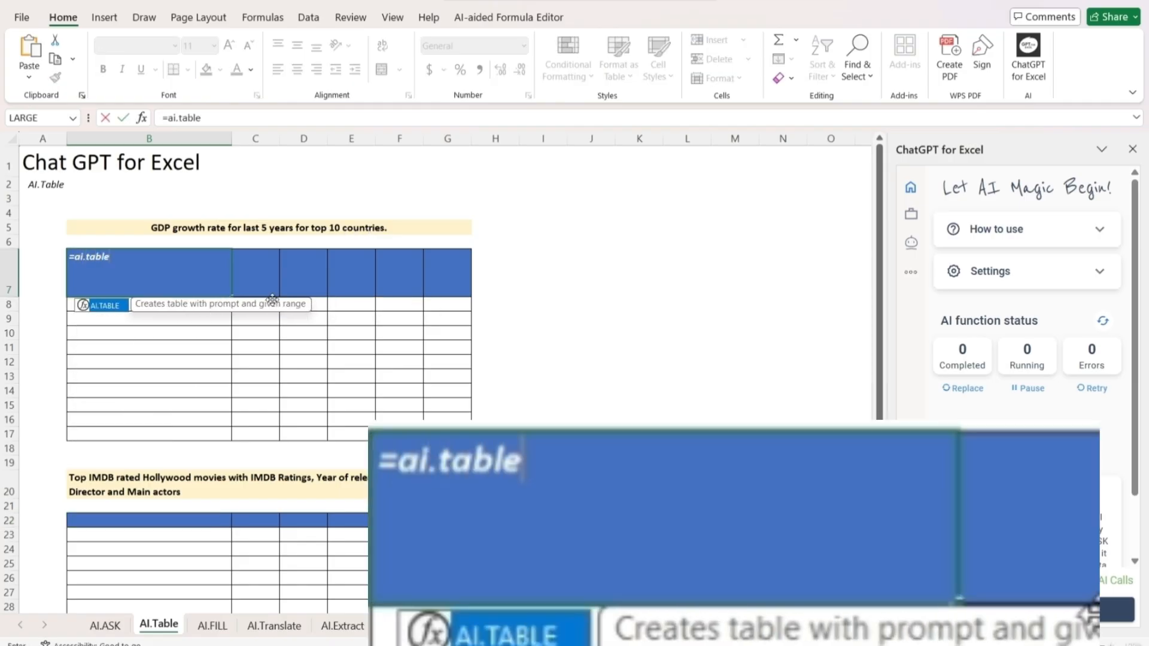
text(()
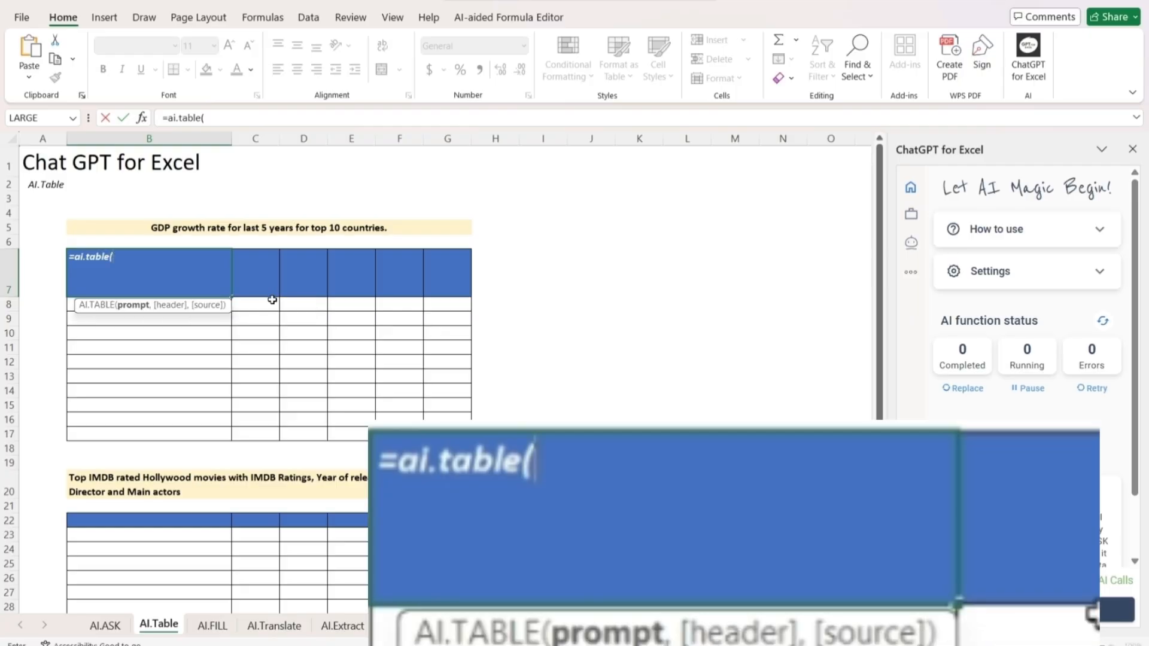
click(245, 228)
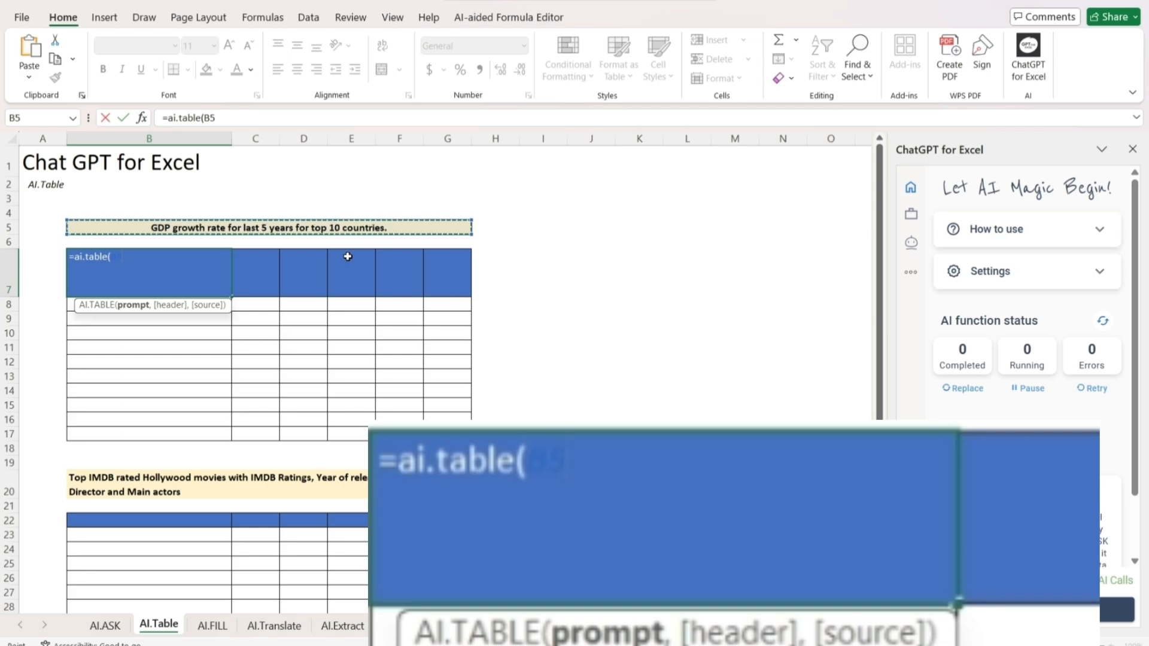
text())
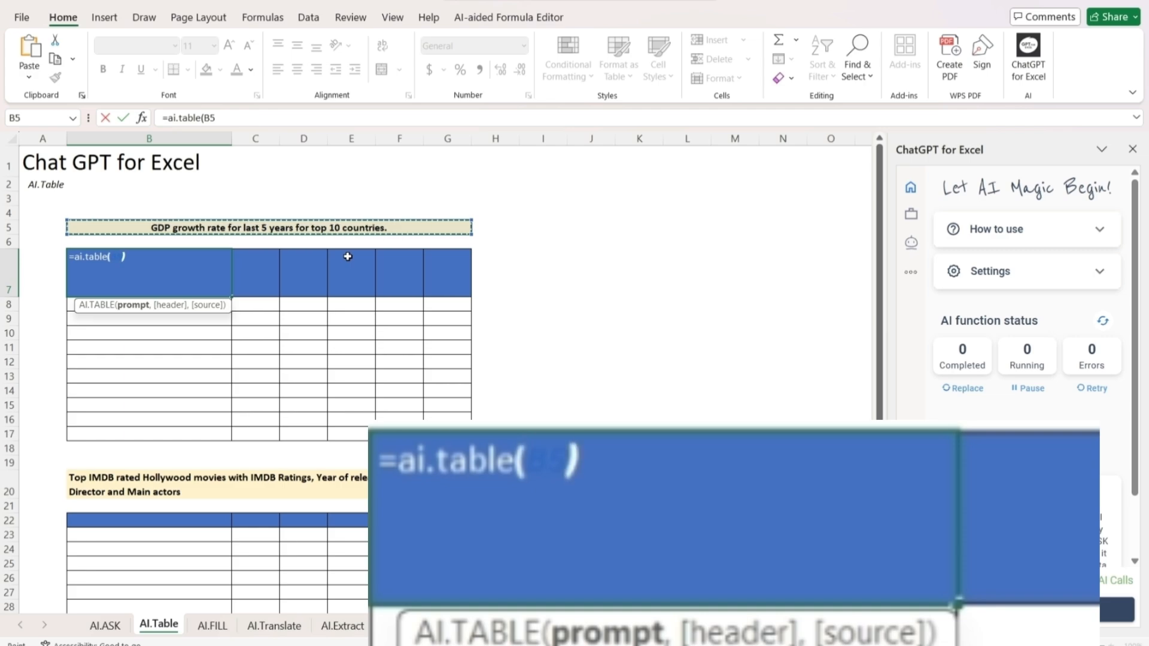
key(Return)
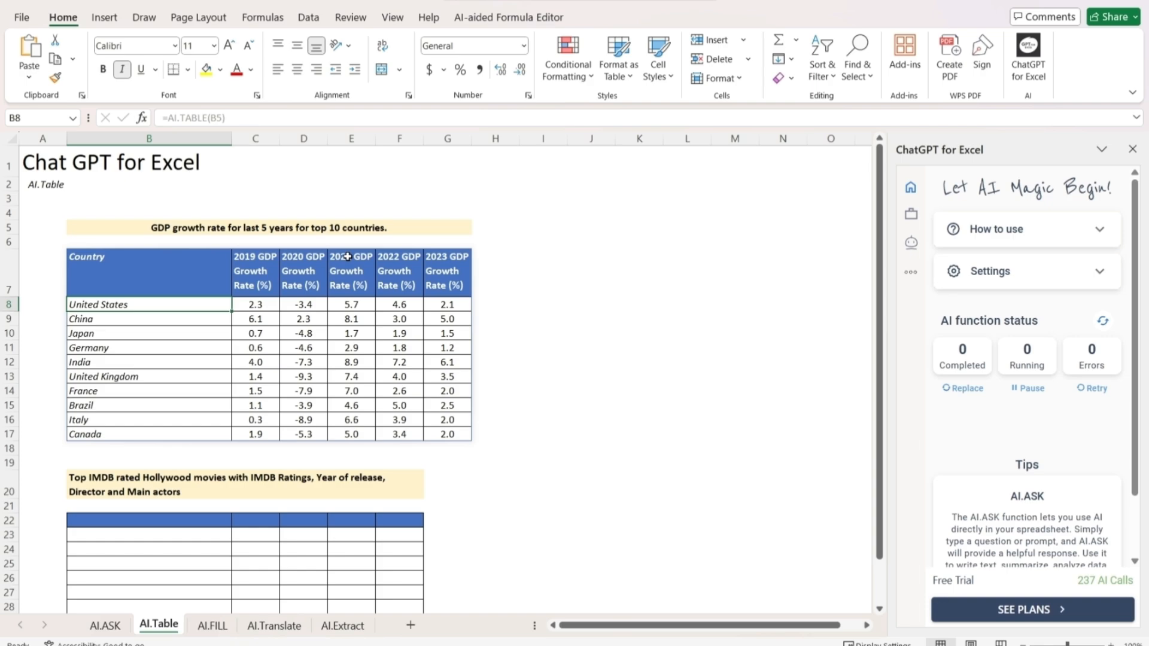
Enter the formula =ai.table(B20) in cell B22 to build the table of top IMDB rated Hollywood movies
scroll(374, 333, down, 4)
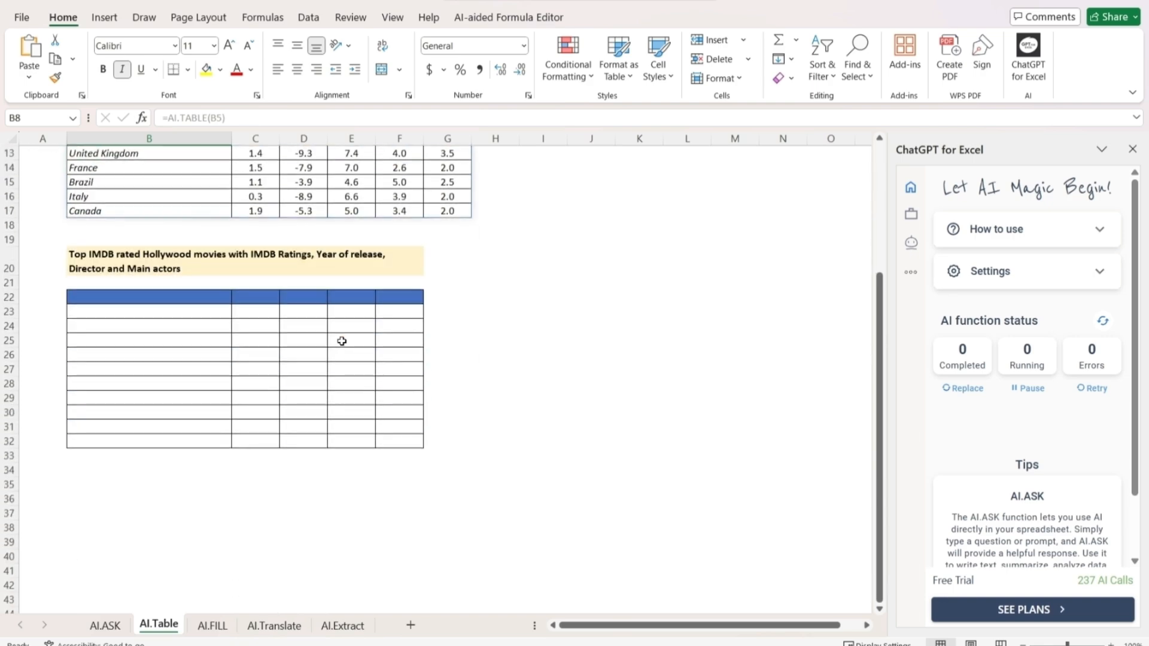
click(207, 298)
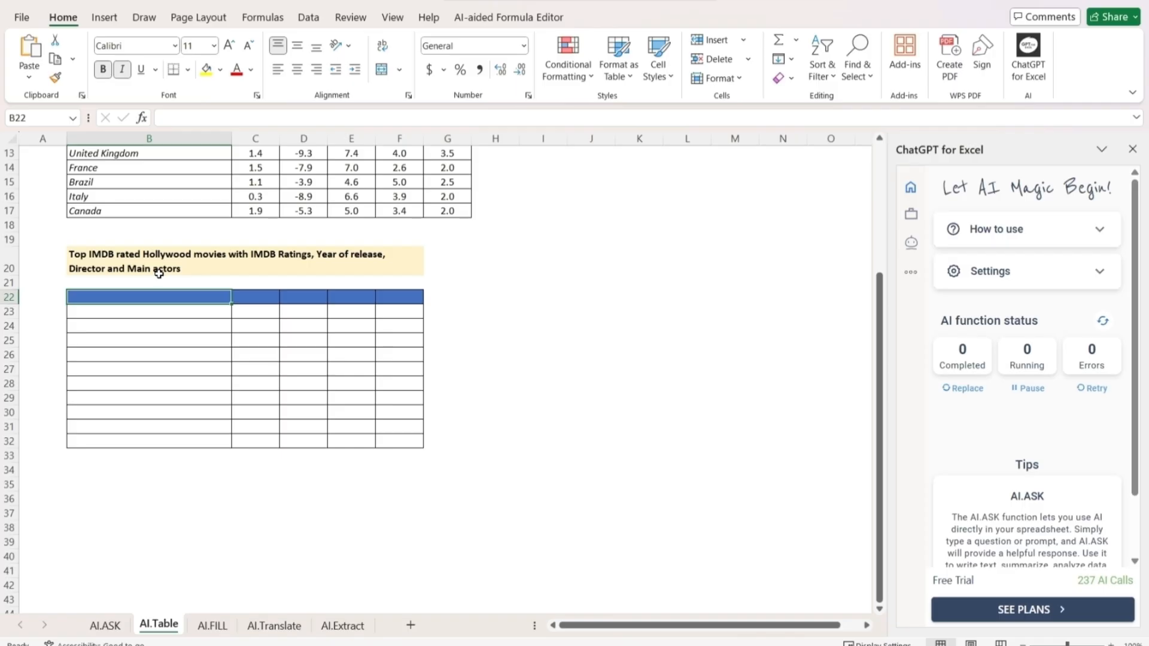
text(=)
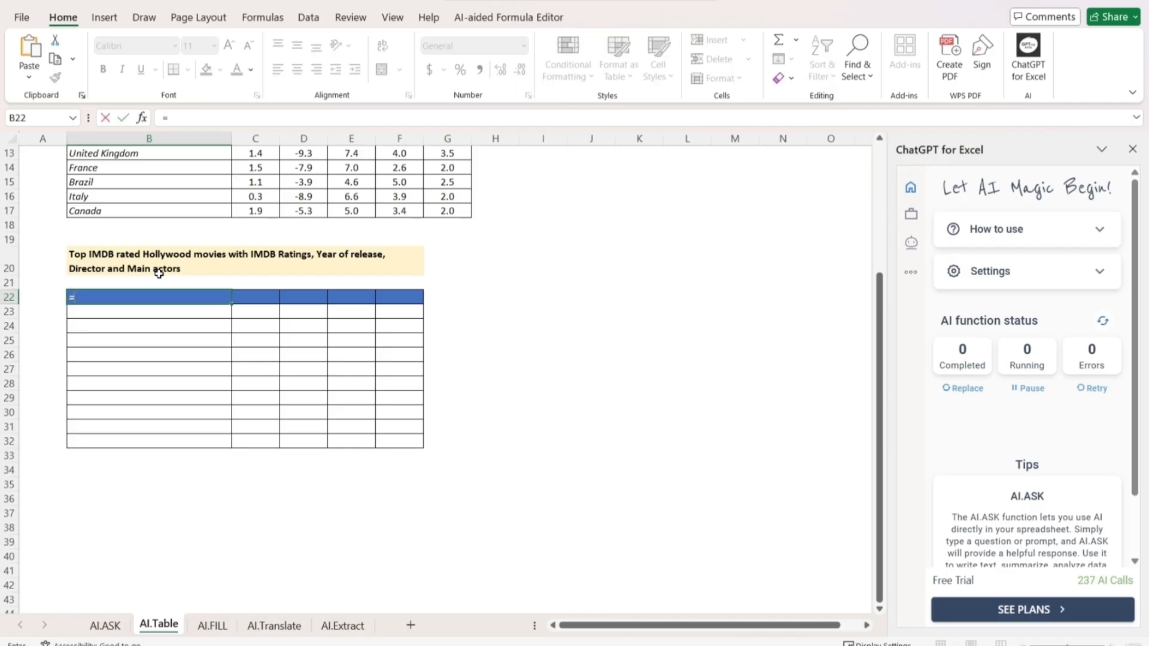
text(ai.table()
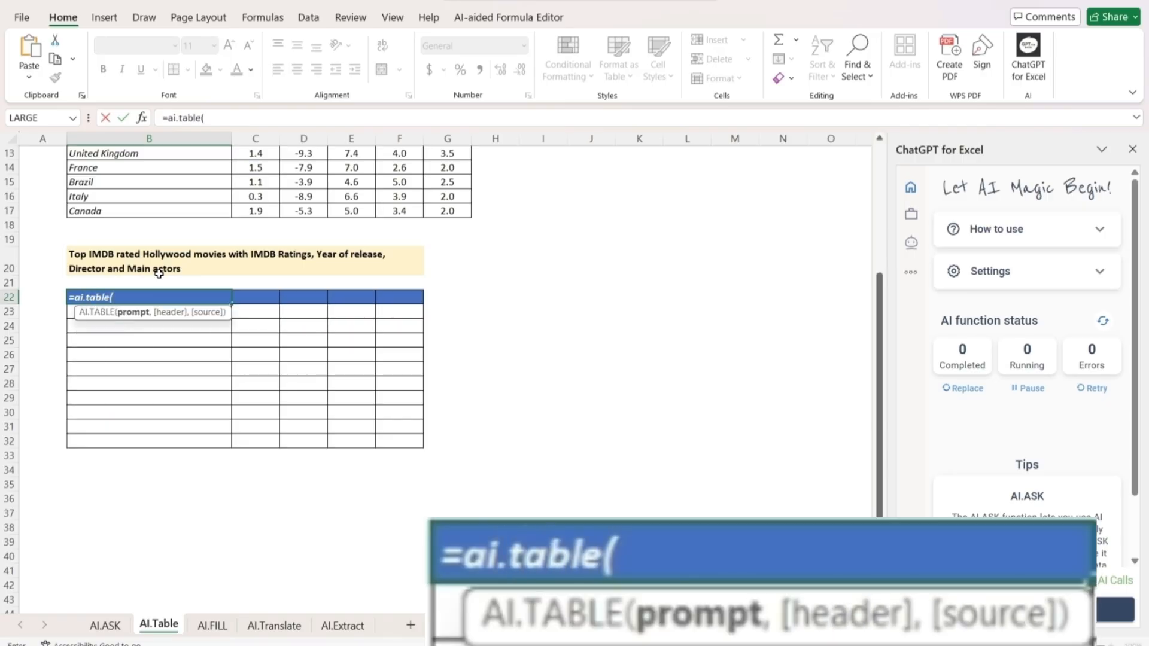
click(160, 269)
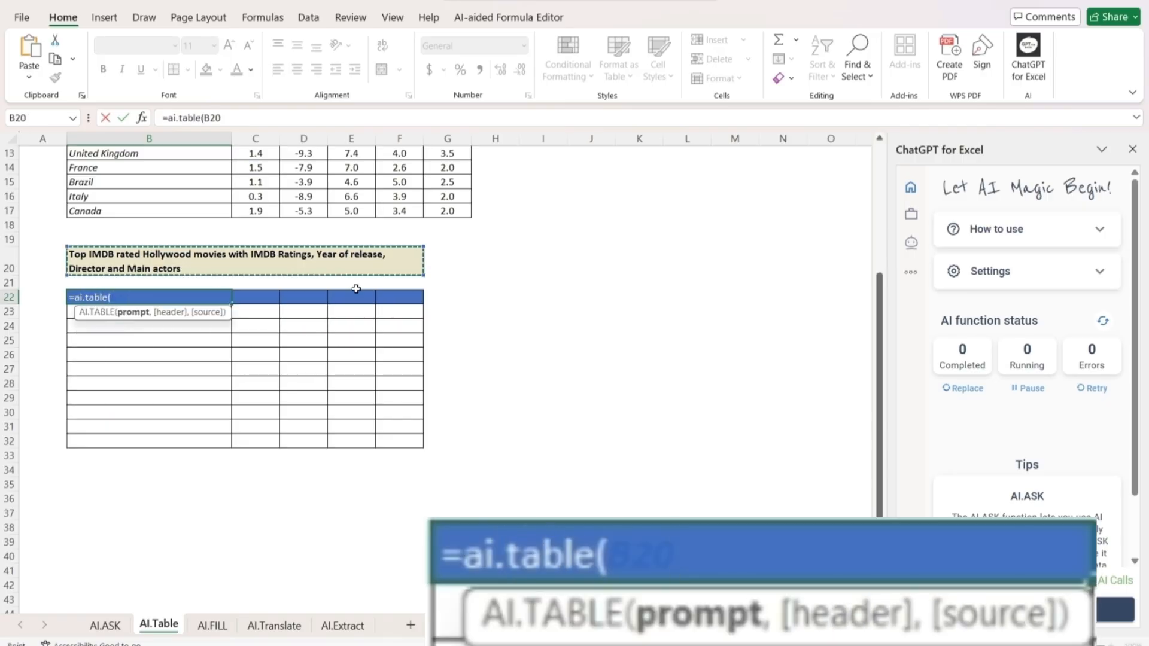
text())
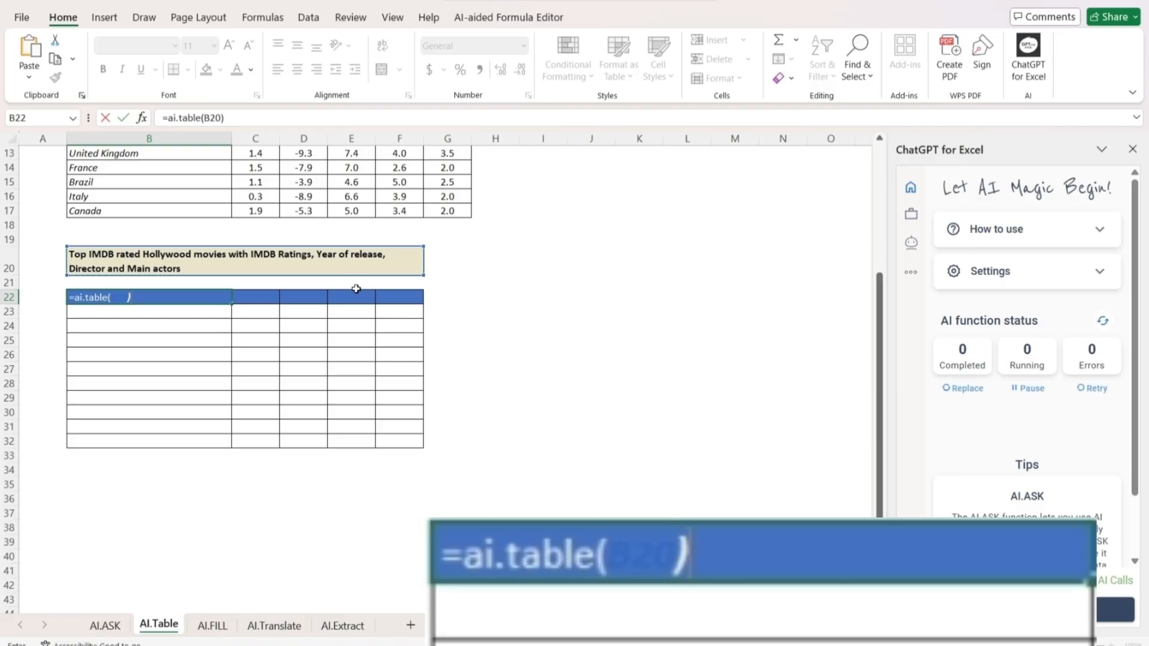
key(Return)
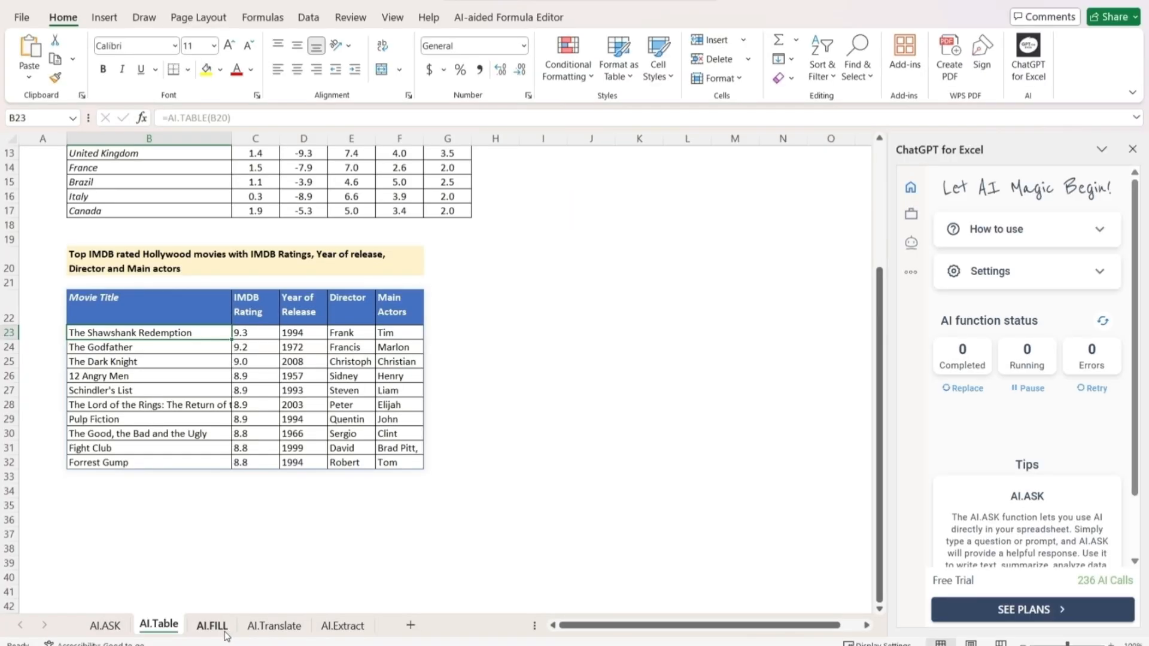
Switch to the AI.FILL sheet and examine the completed Apple Inc example row of the company table
click(213, 625)
scroll(444, 280, up, 2)
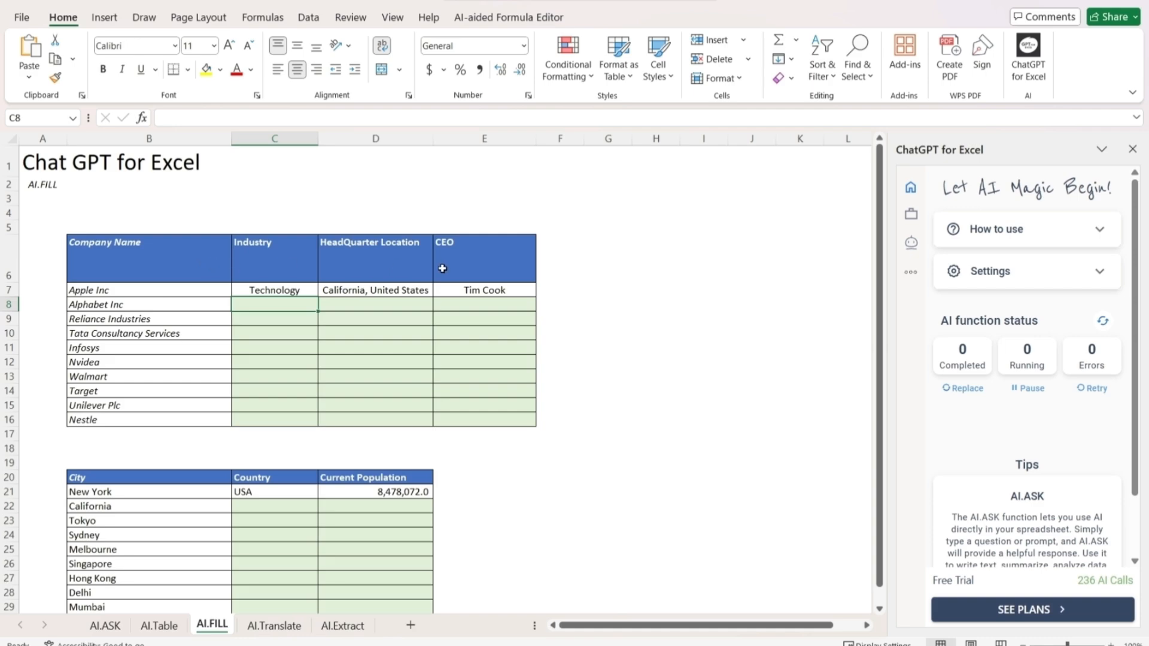
click(92, 294)
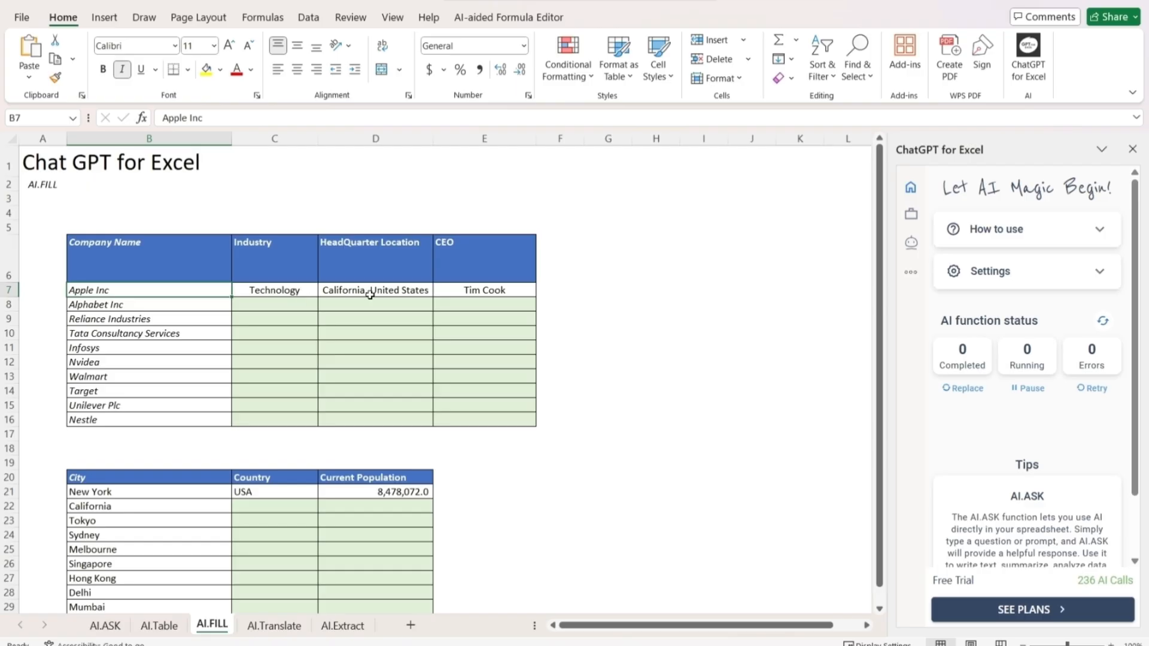
click(492, 289)
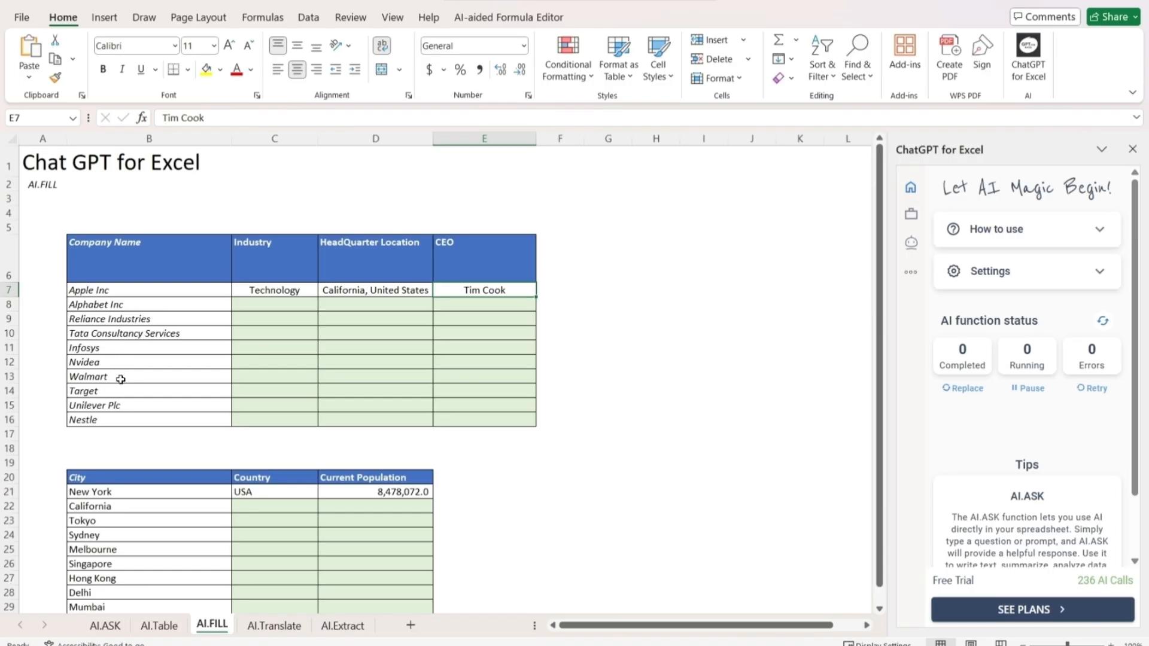
Enter =ai.fill(B6:E7,B8:B16) in cell C8 to fill in industry, headquarter location and CEO for the remaining companies
click(300, 307)
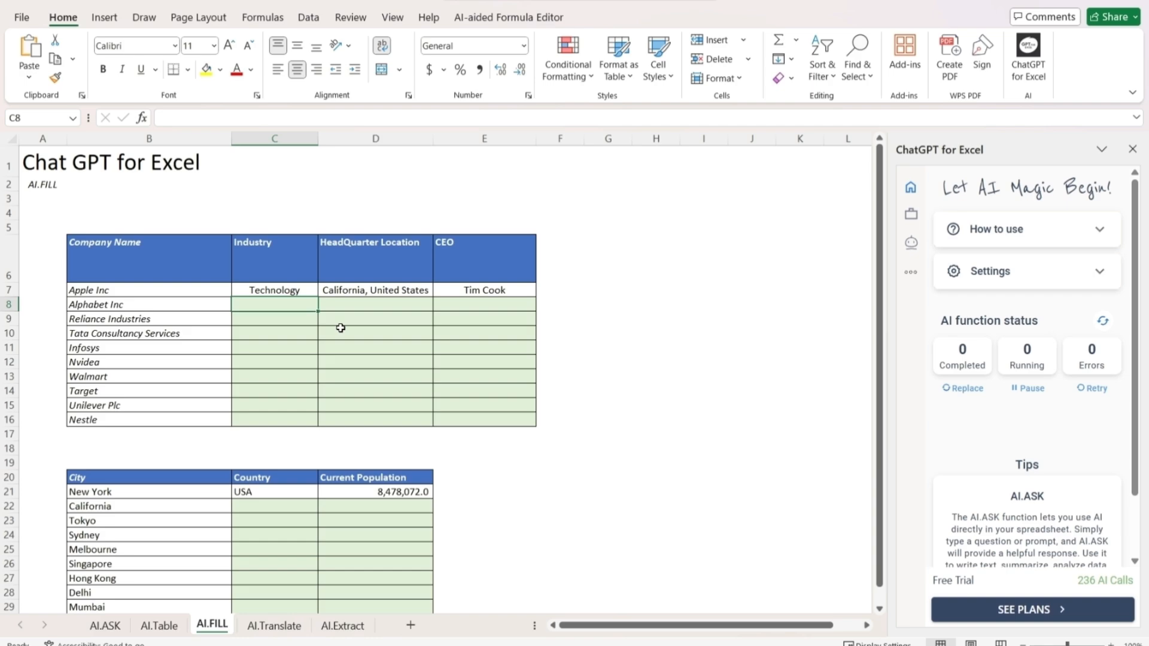
text(=)
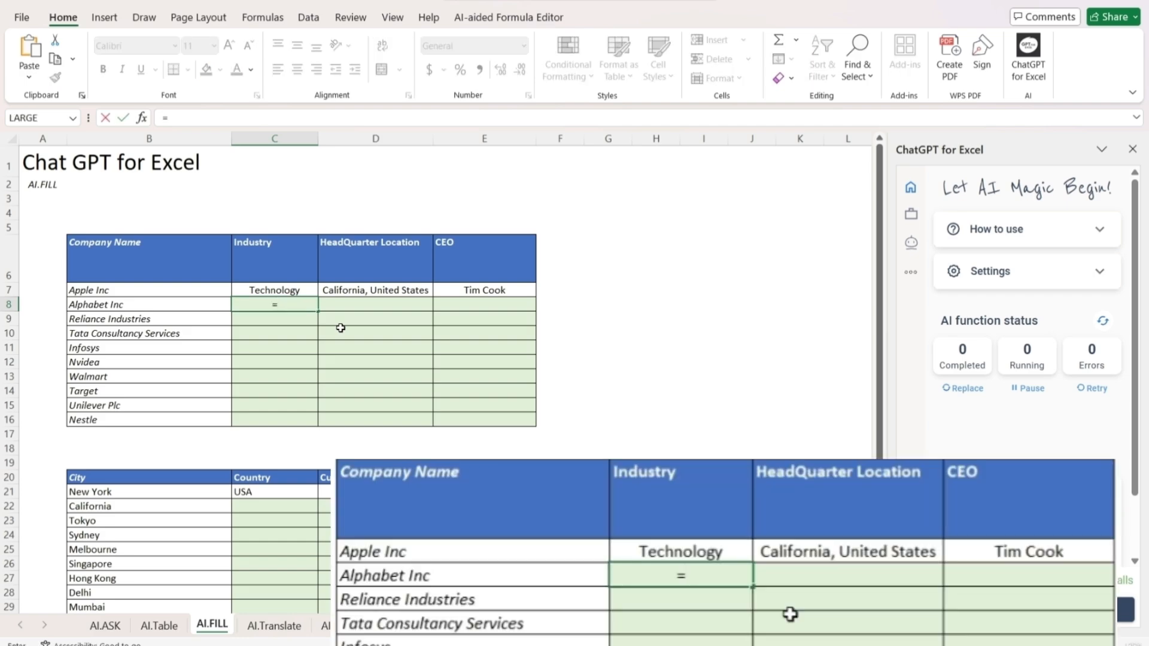
text(ai.fil)
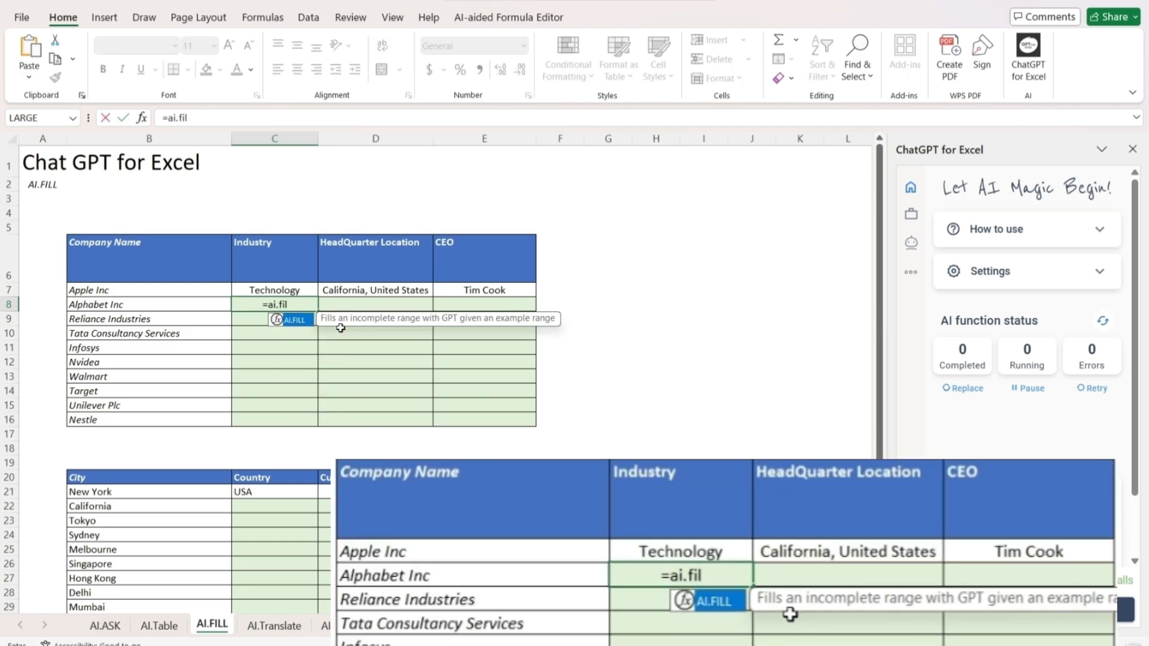
text(l()
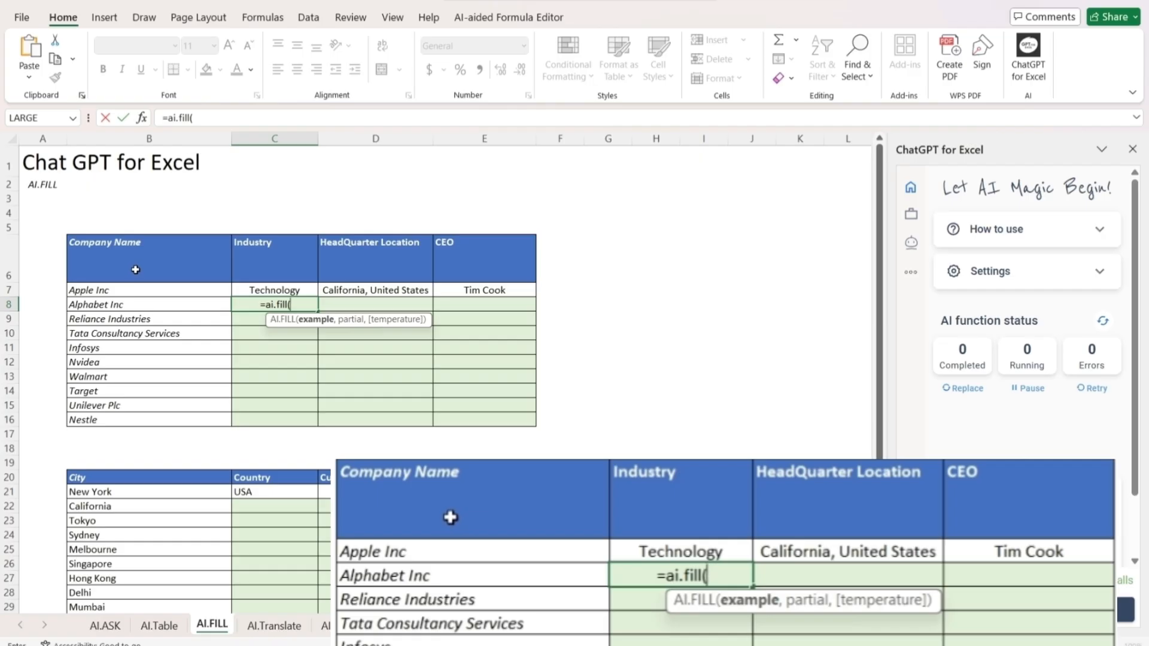
click(170, 281)
drag(170, 283, 473, 291)
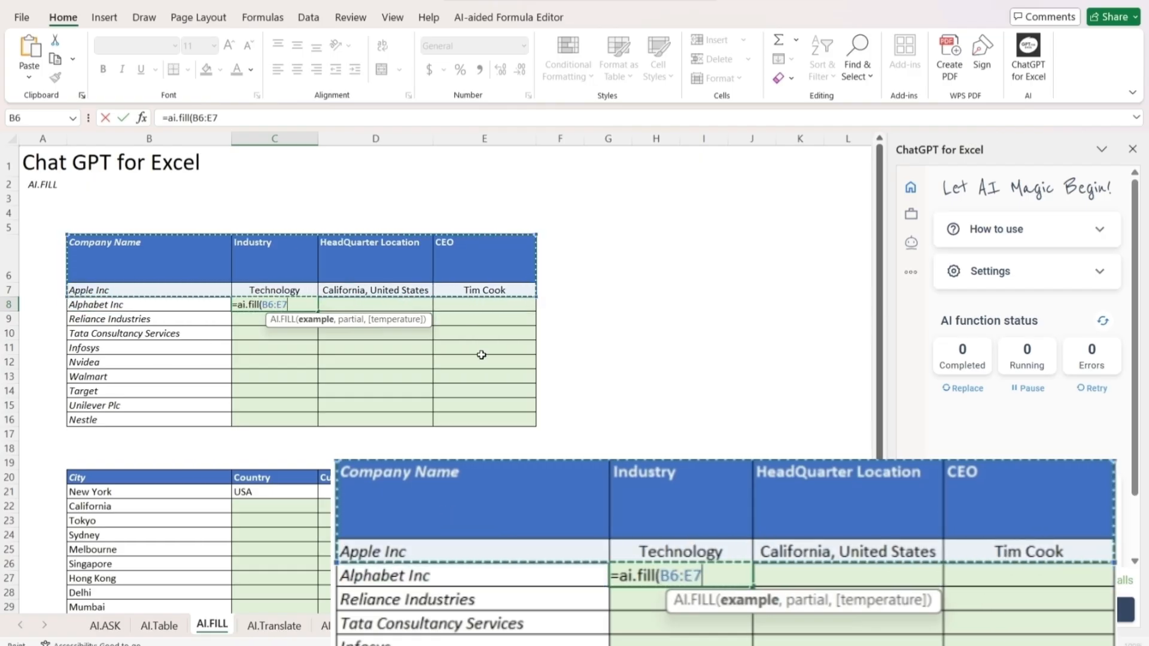
text(,)
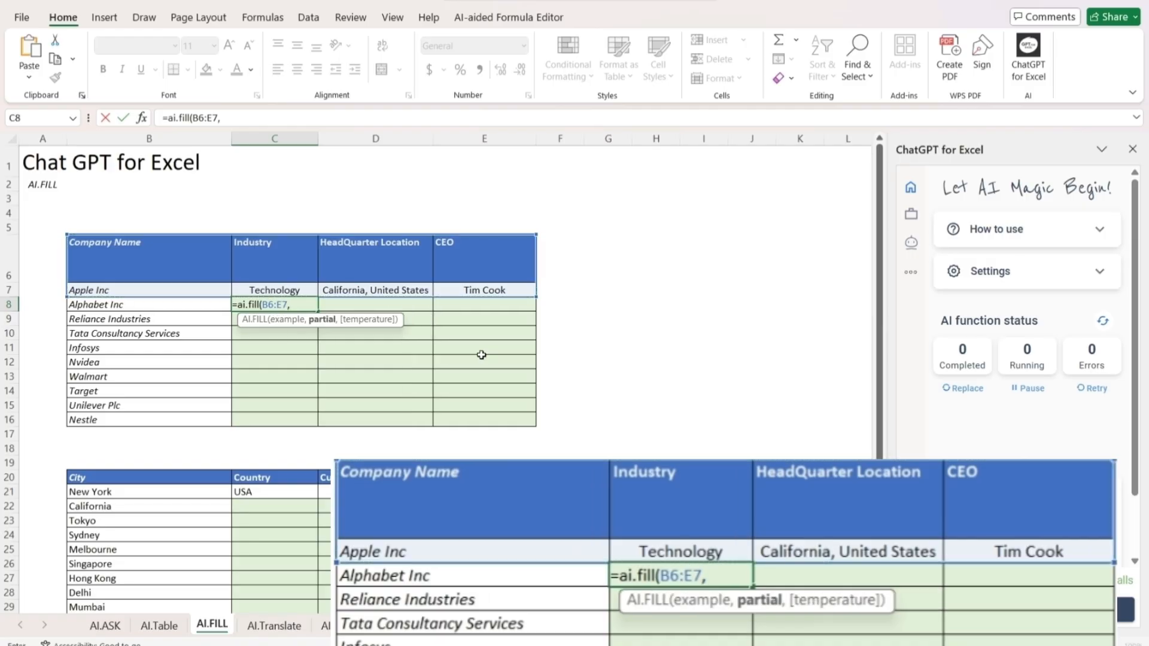
drag(170, 305, 170, 414)
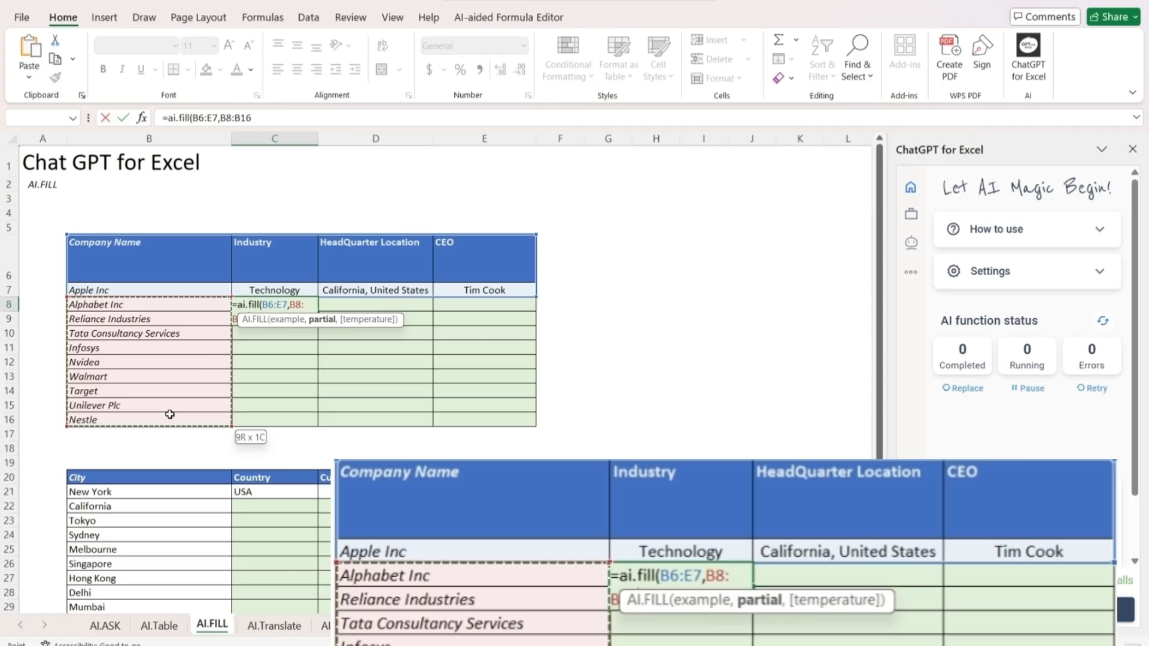
drag(170, 414, 168, 413)
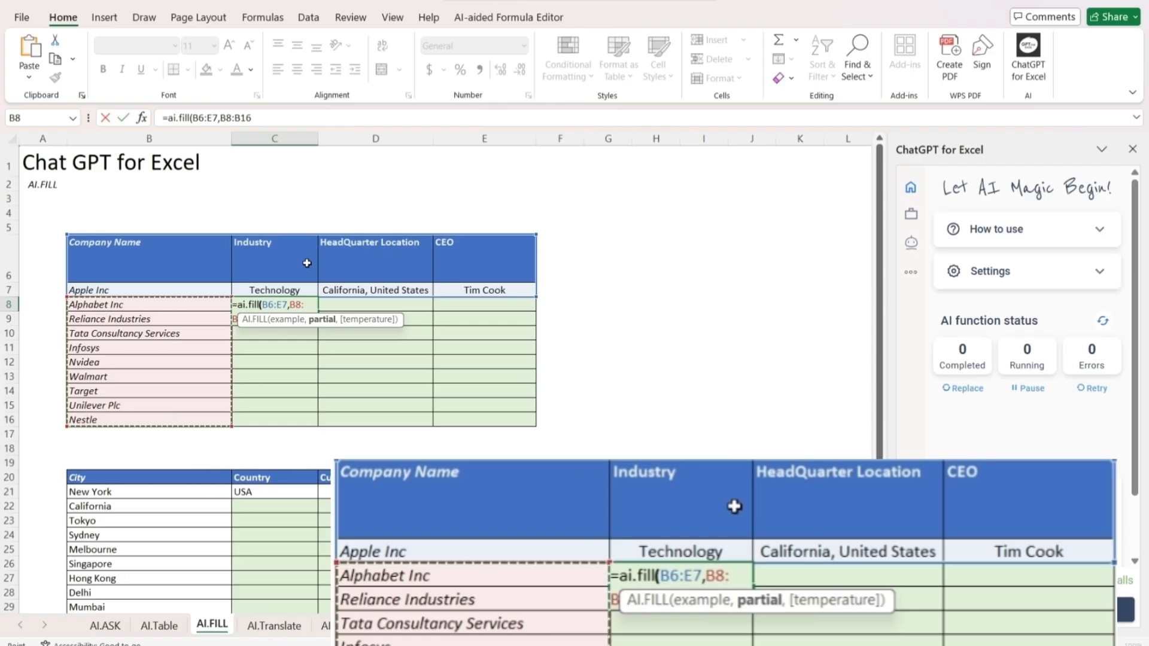
text())
key(Return)
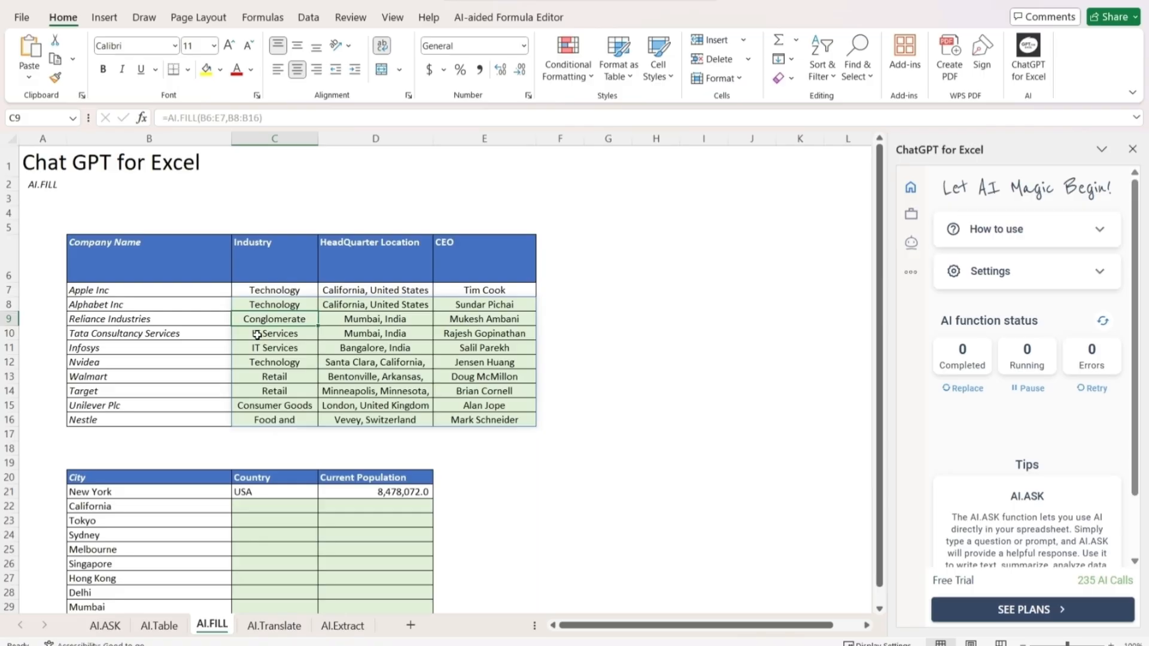
Review the filled industry, headquarter location and CEO entries in the company table
click(357, 339)
click(459, 339)
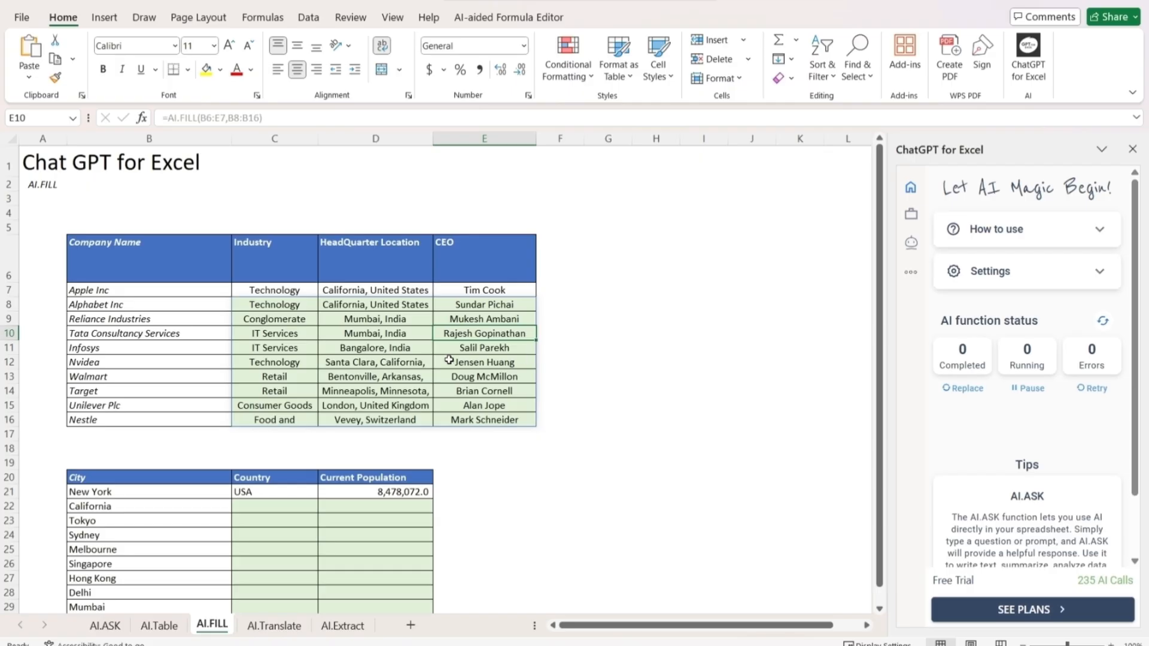
drag(286, 351, 464, 414)
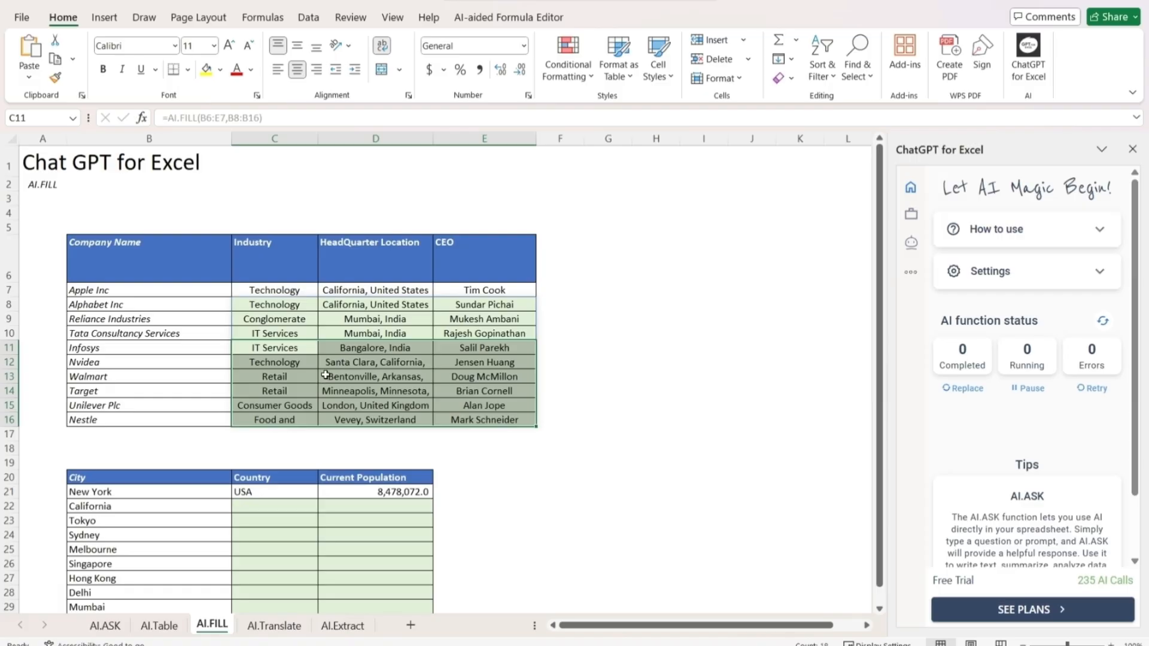
Enter =ai.fill(B20:D21,B22:B30) in cell C22 to fill in country and current population for the remaining cities
scroll(326, 377, down, 3)
drag(171, 315, 148, 437)
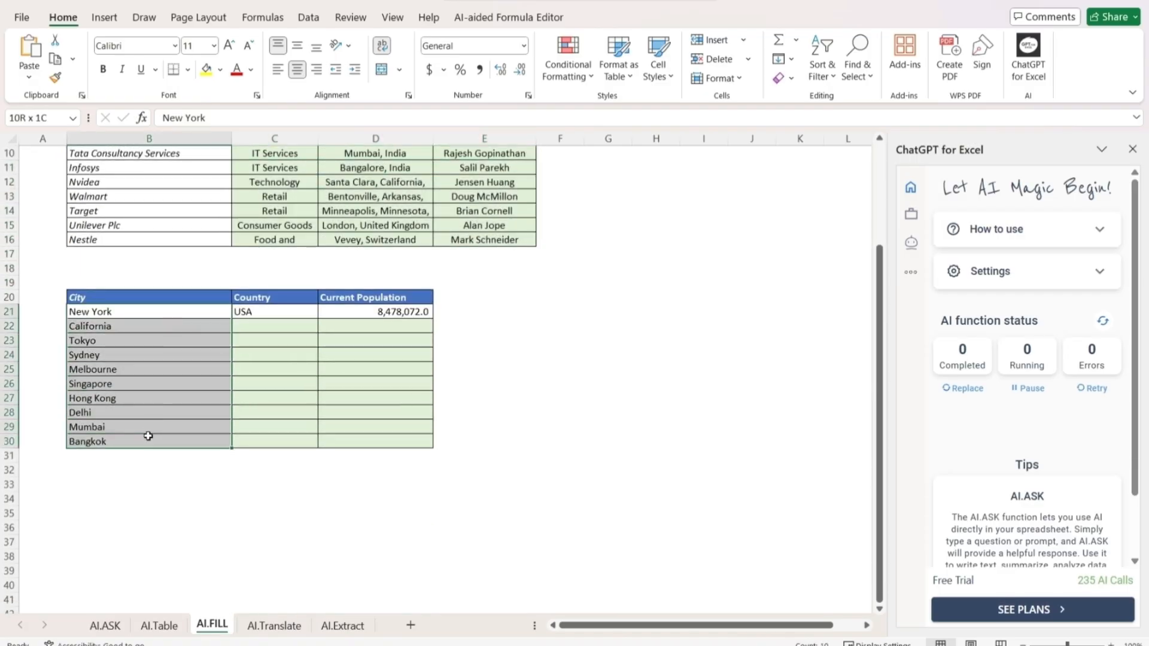
click(264, 314)
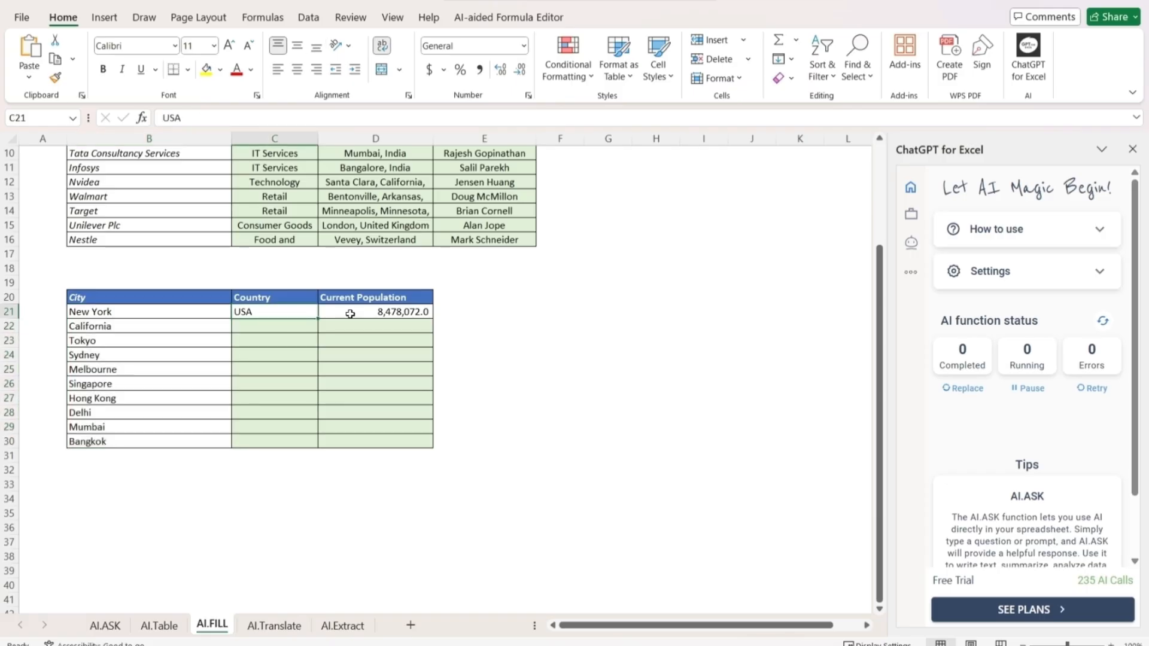
click(304, 325)
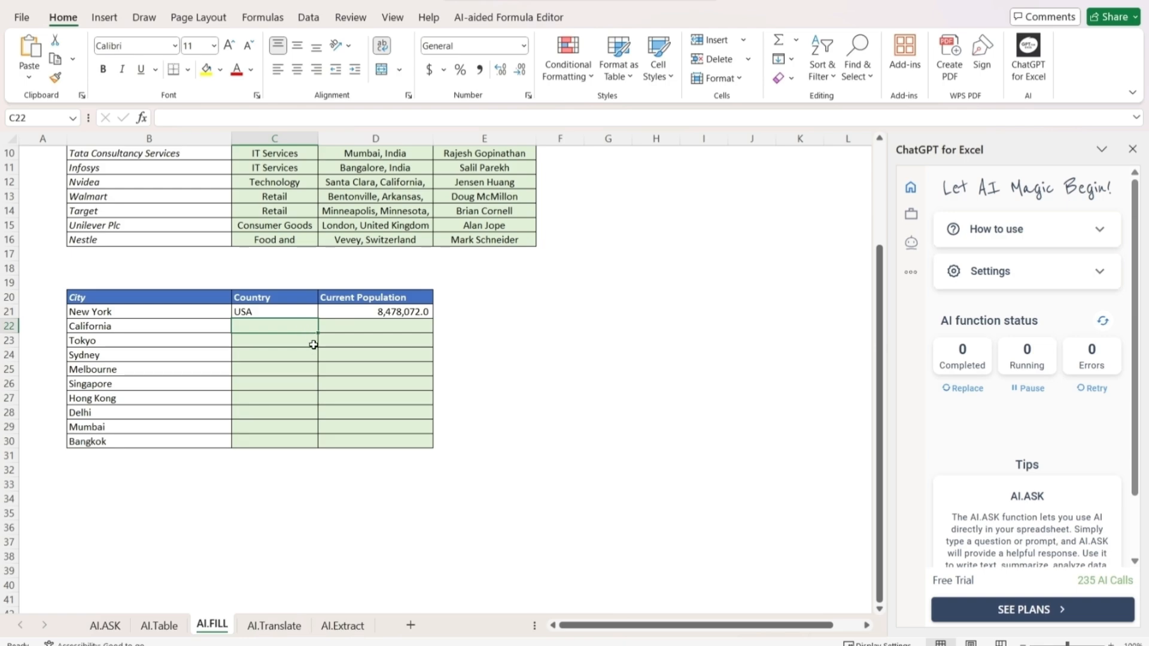
text(=)
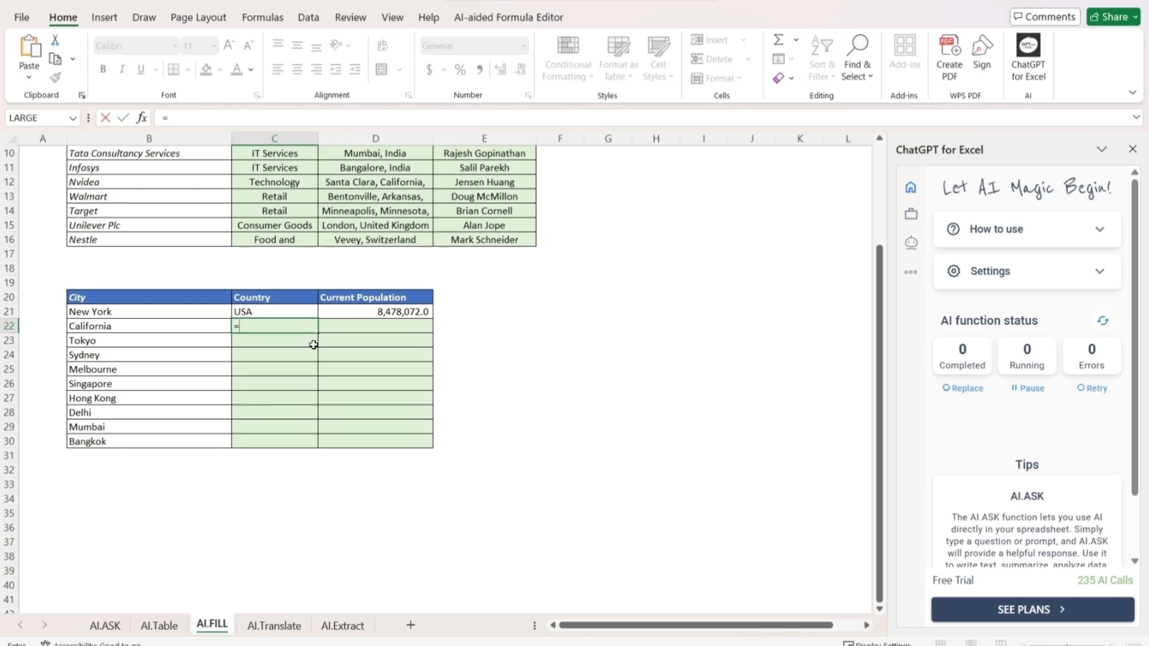
text(ai.fil)
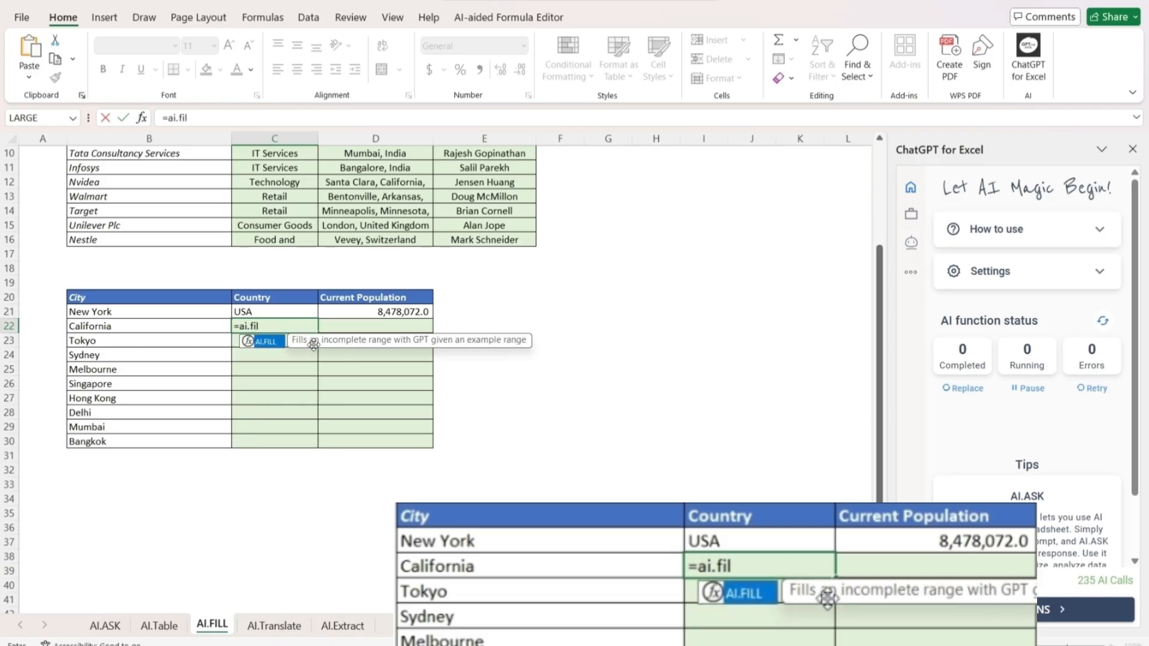
text(l()
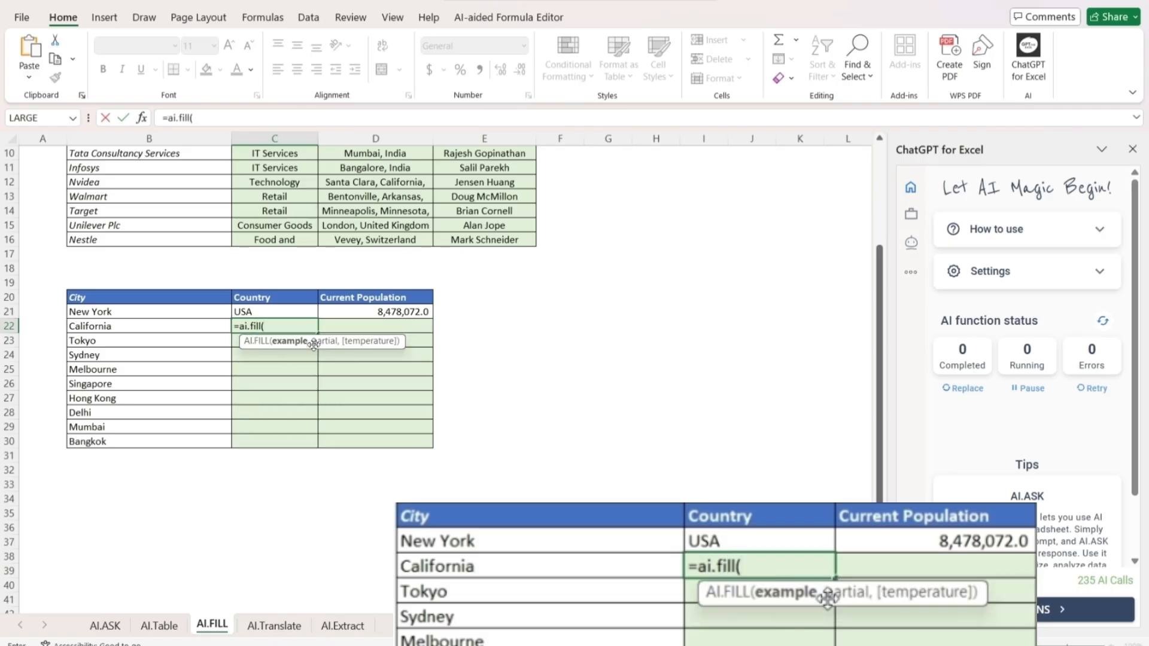
drag(105, 297, 425, 316)
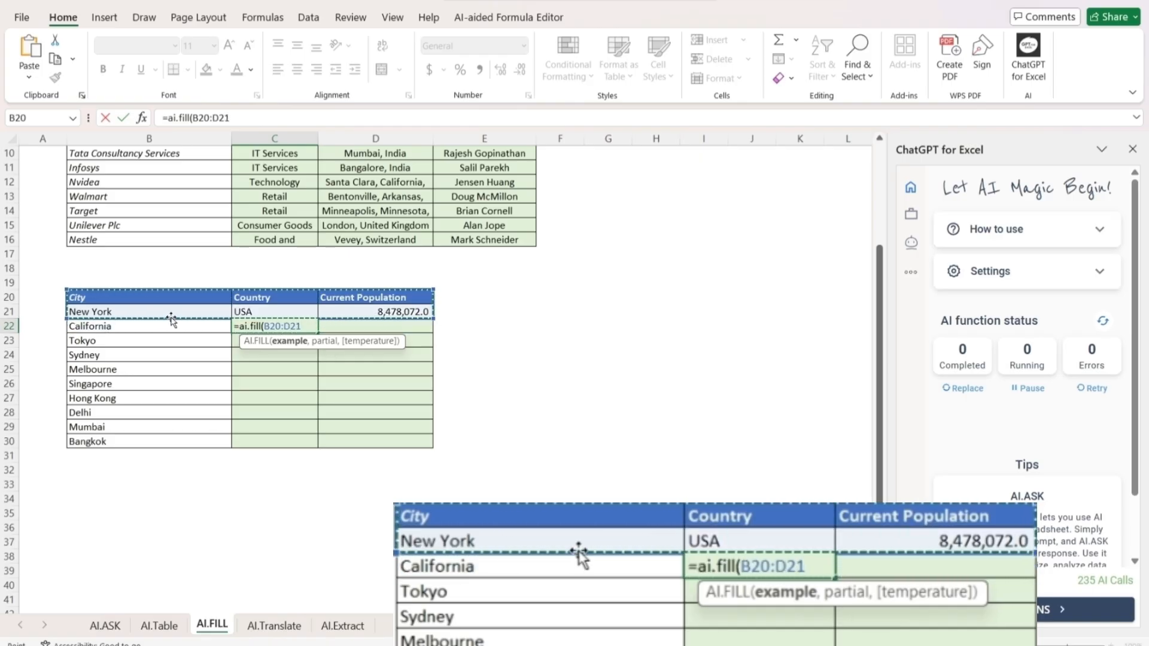
text(,)
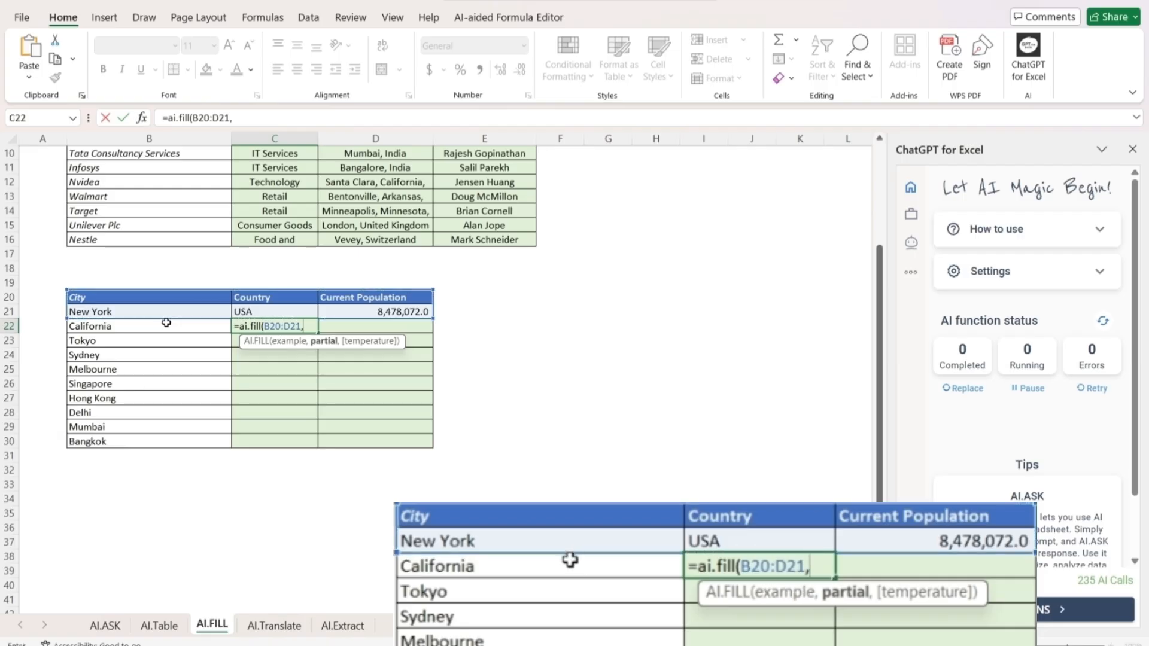
drag(164, 324, 170, 443)
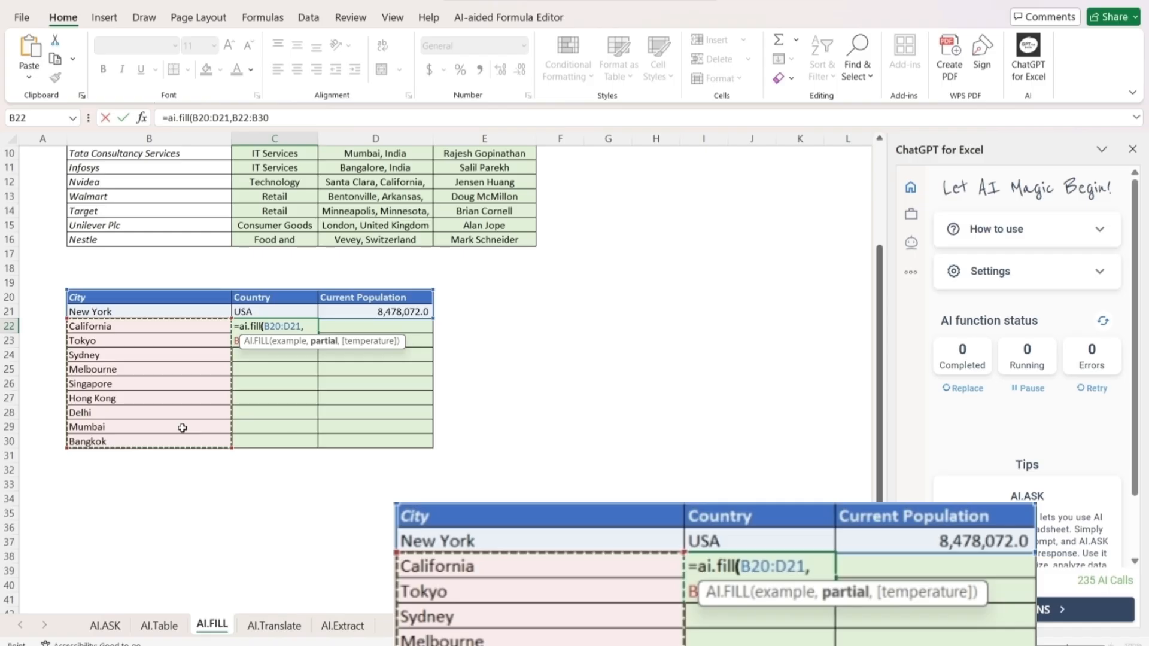
text())
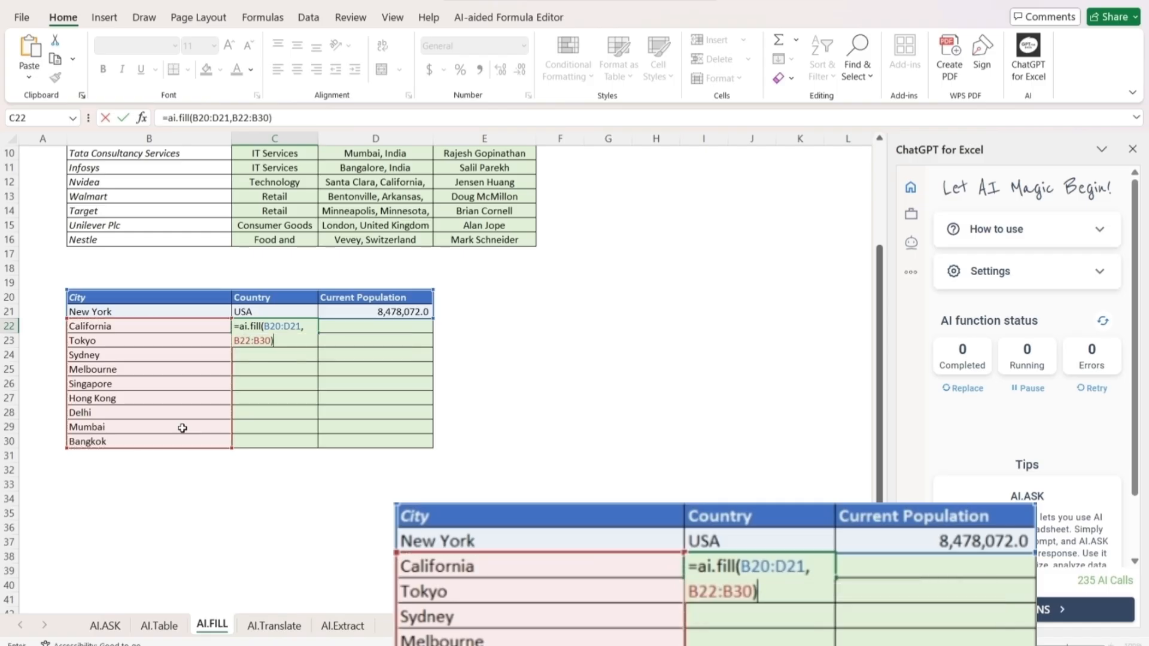
key(Return)
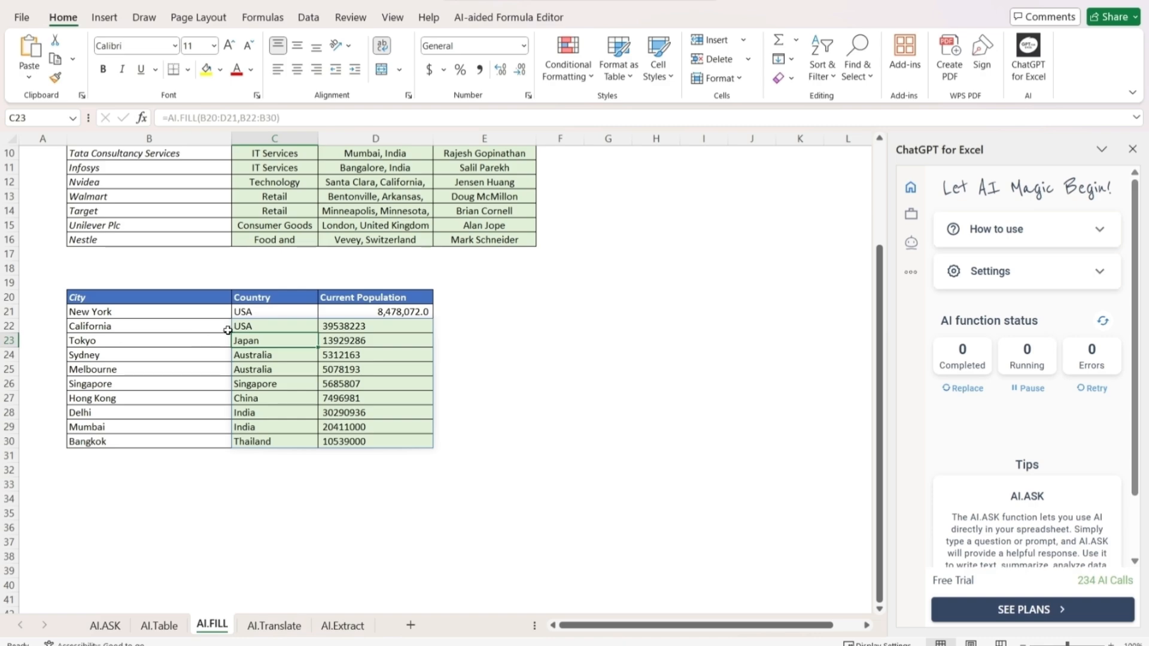
Review the filled country and current population entries in the city table
drag(142, 340, 254, 351)
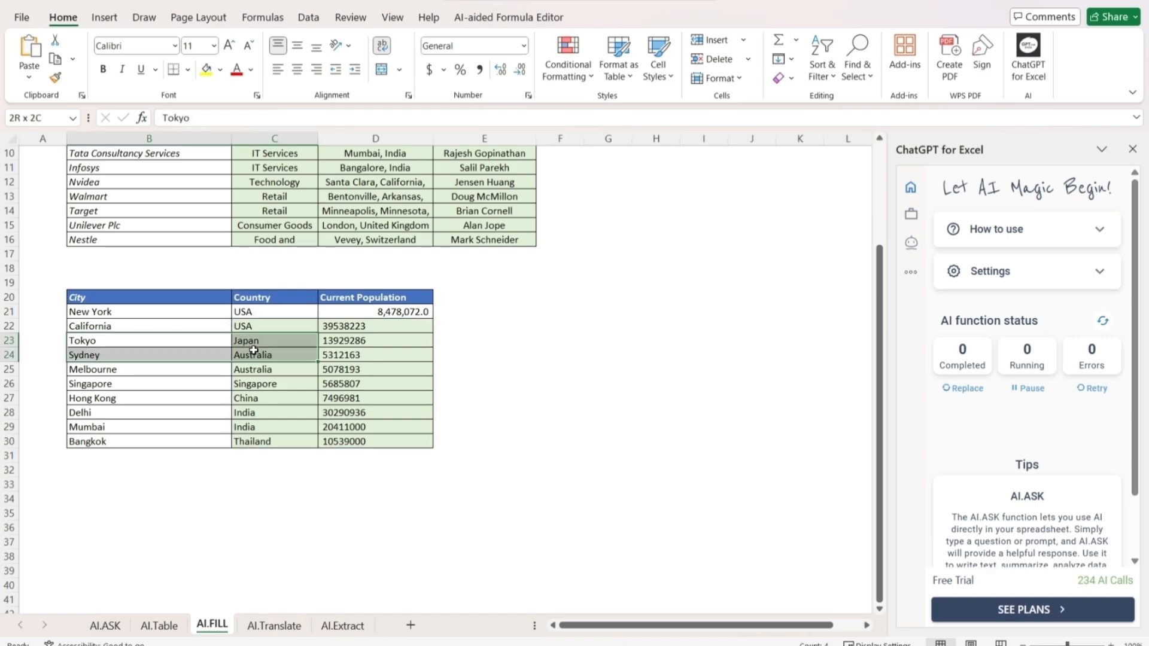
drag(176, 371, 238, 382)
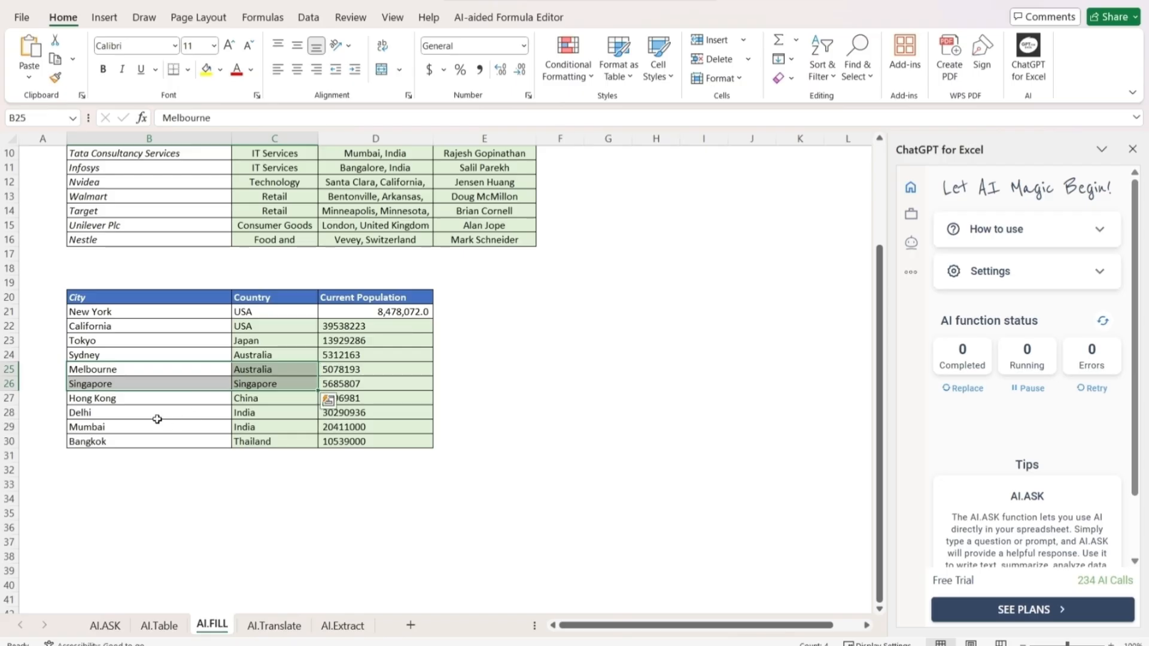
drag(156, 416, 237, 437)
drag(335, 332, 353, 441)
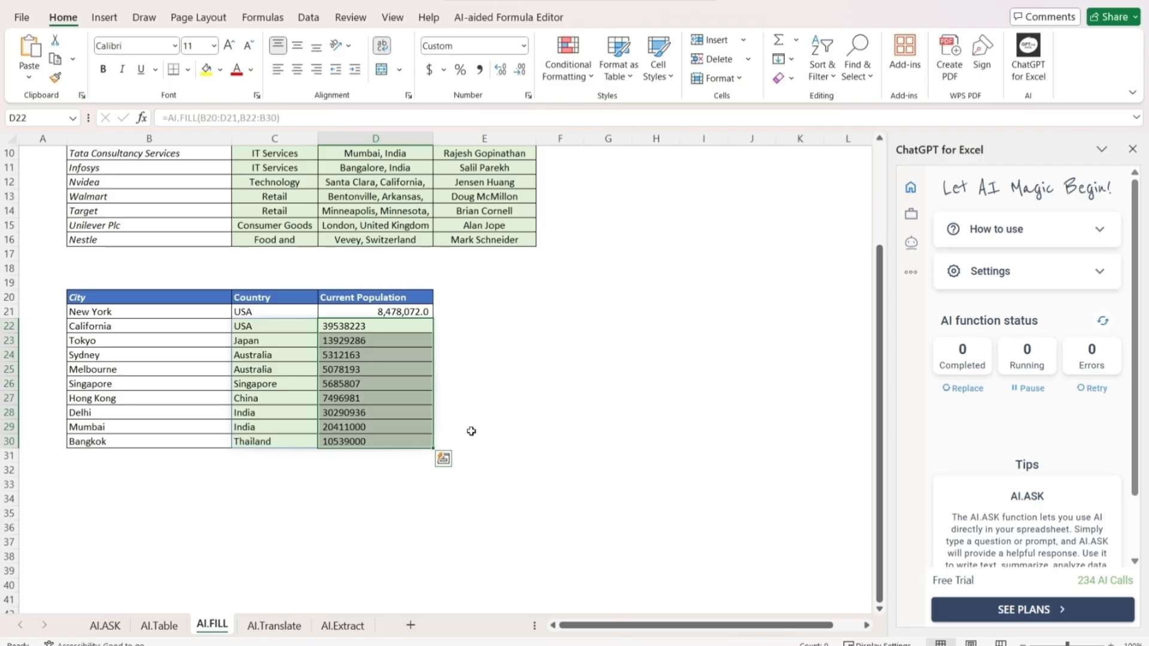
click(471, 431)
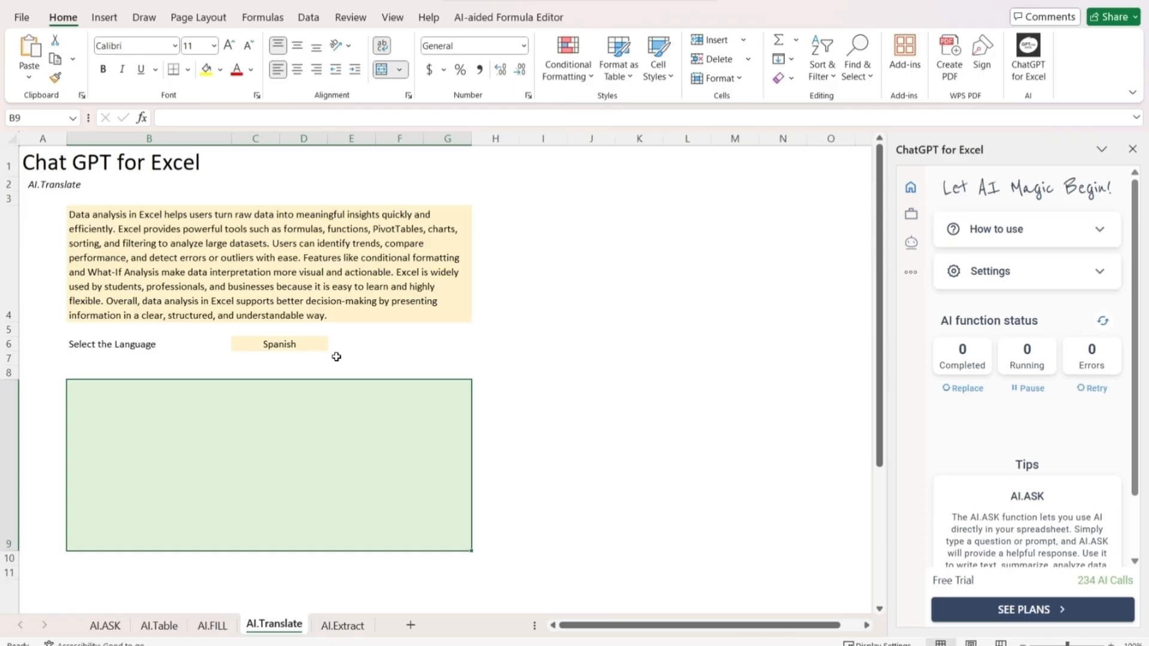
Enter =ai.translate(B4,C6) in cell B9 of the AI.Translate sheet to translate the data analysis paragraph into Spanish
text(=)
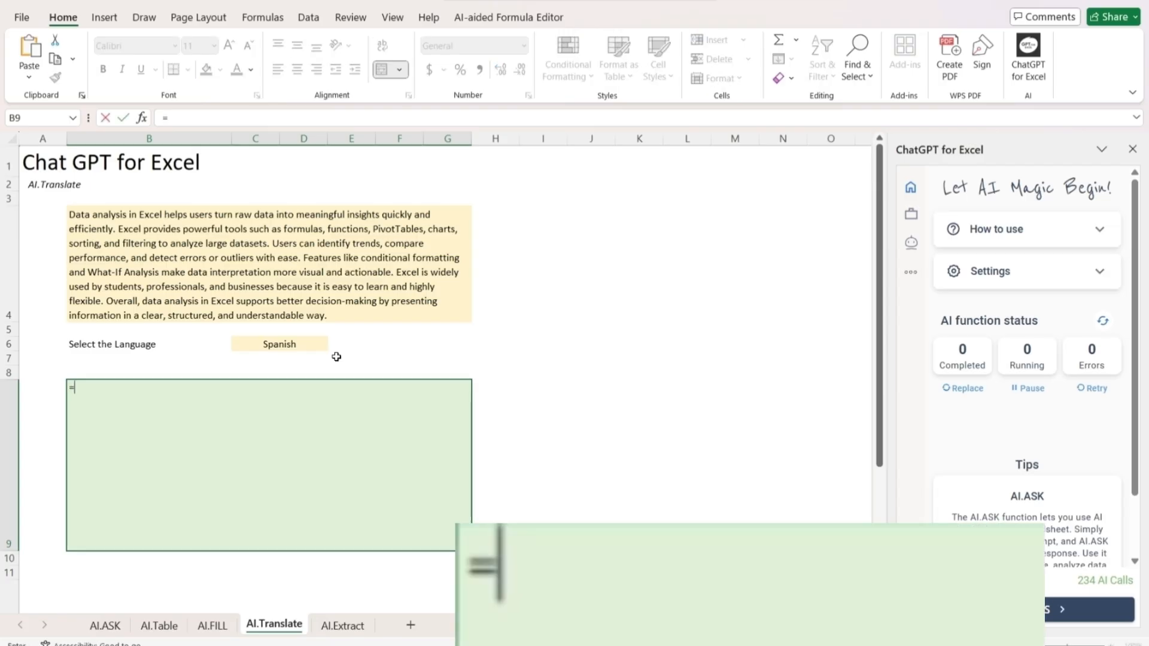
text(ai.)
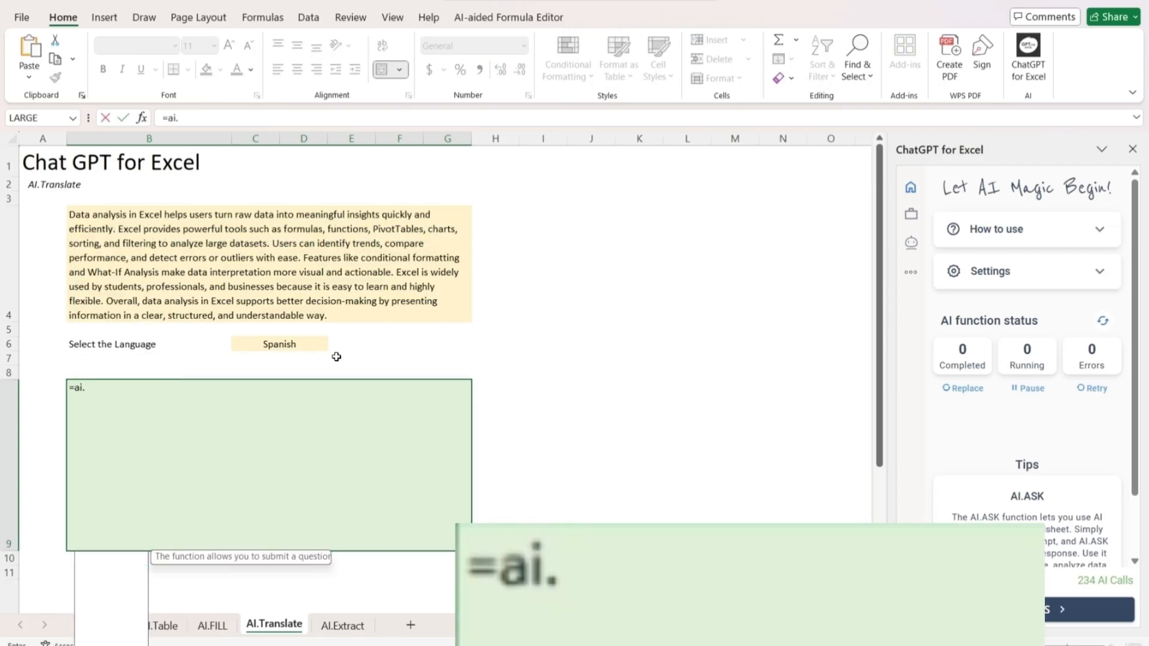
text(translate()
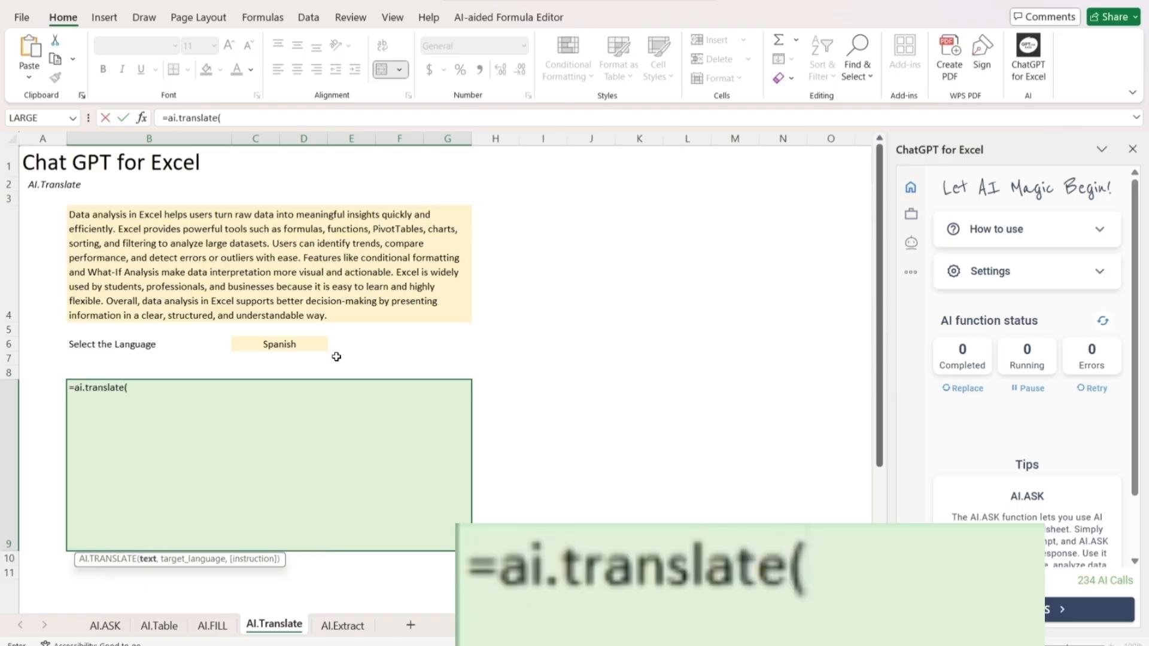
click(218, 275)
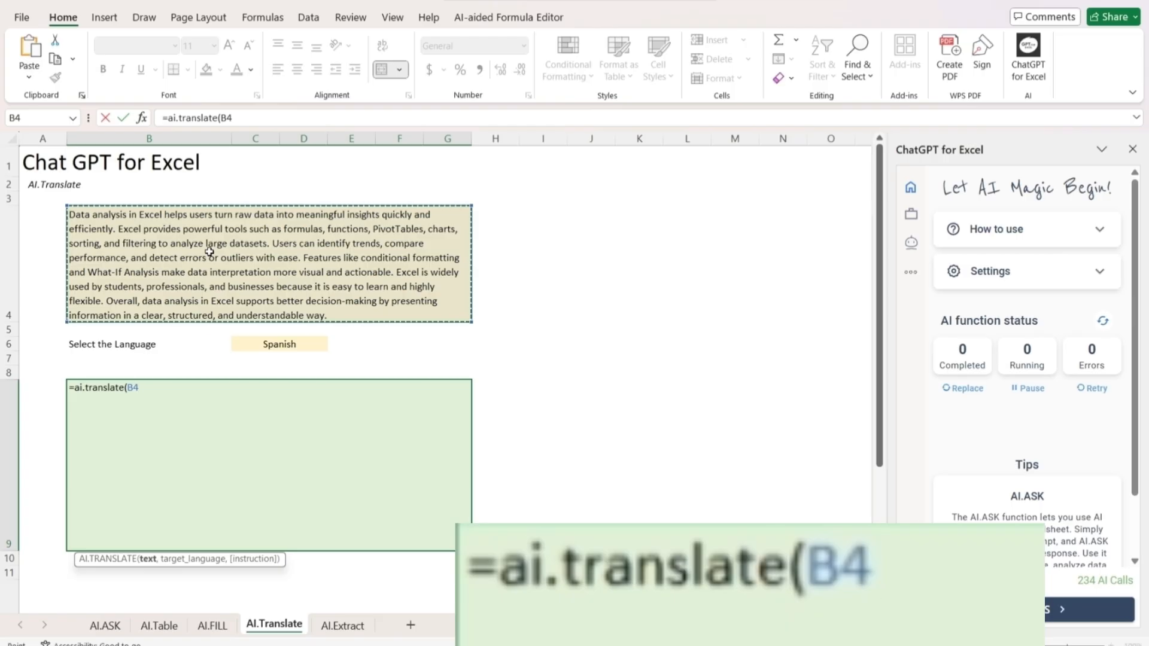
text(,)
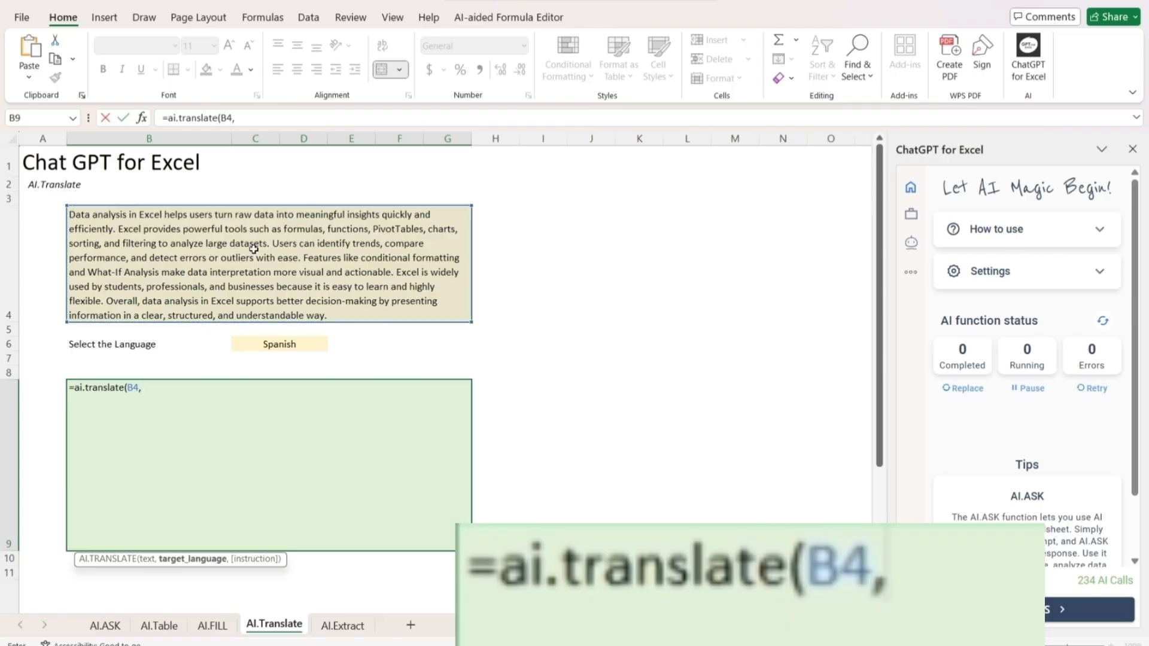
click(267, 342)
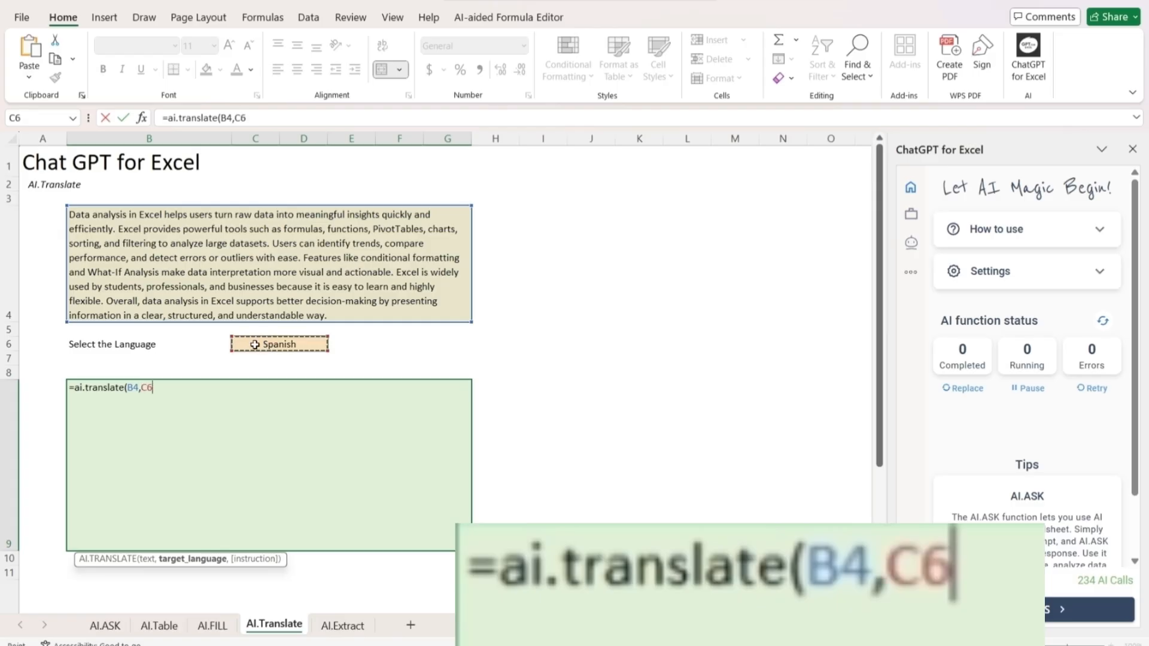
text())
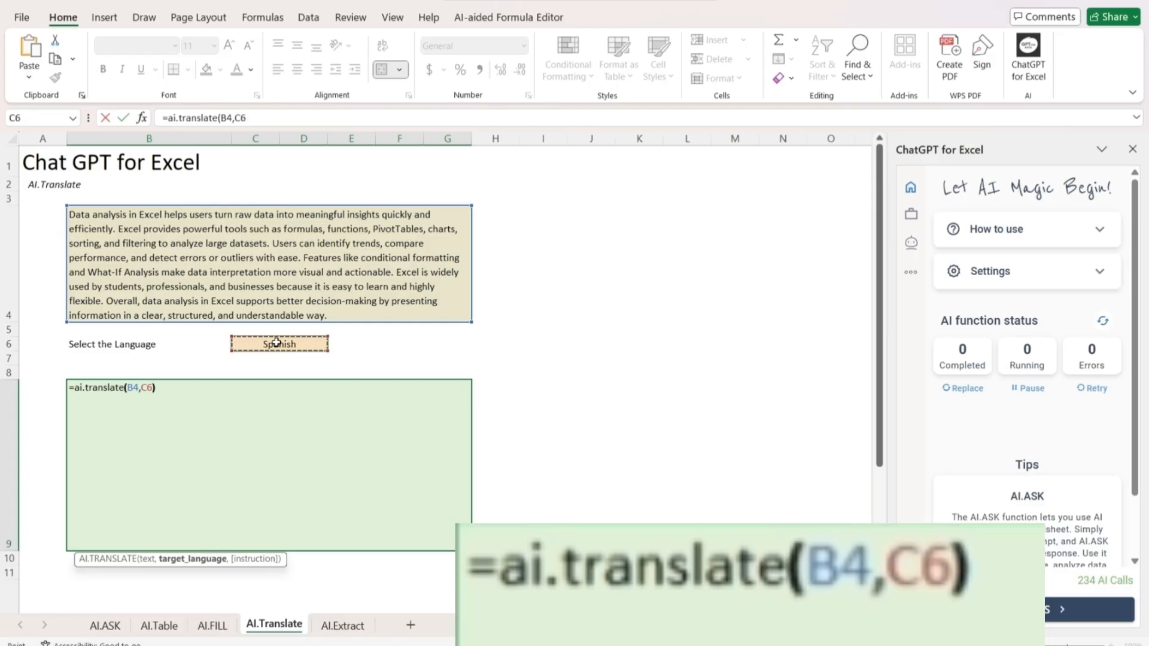
key(Return)
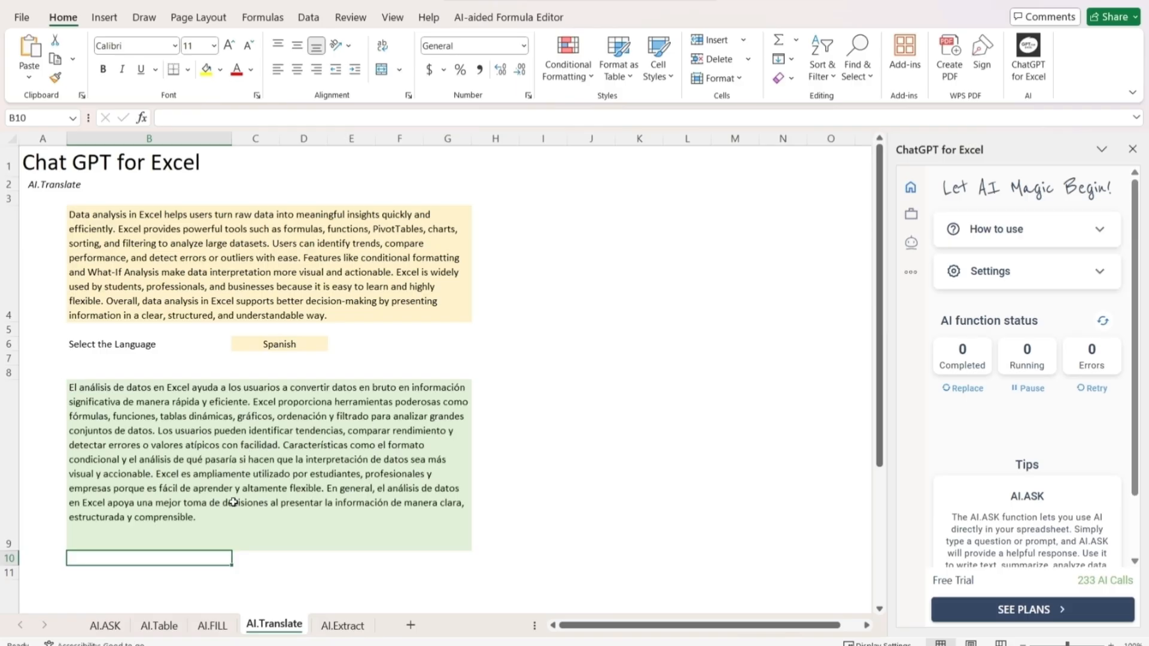
Change the translation language in cell C6 to German
click(295, 343)
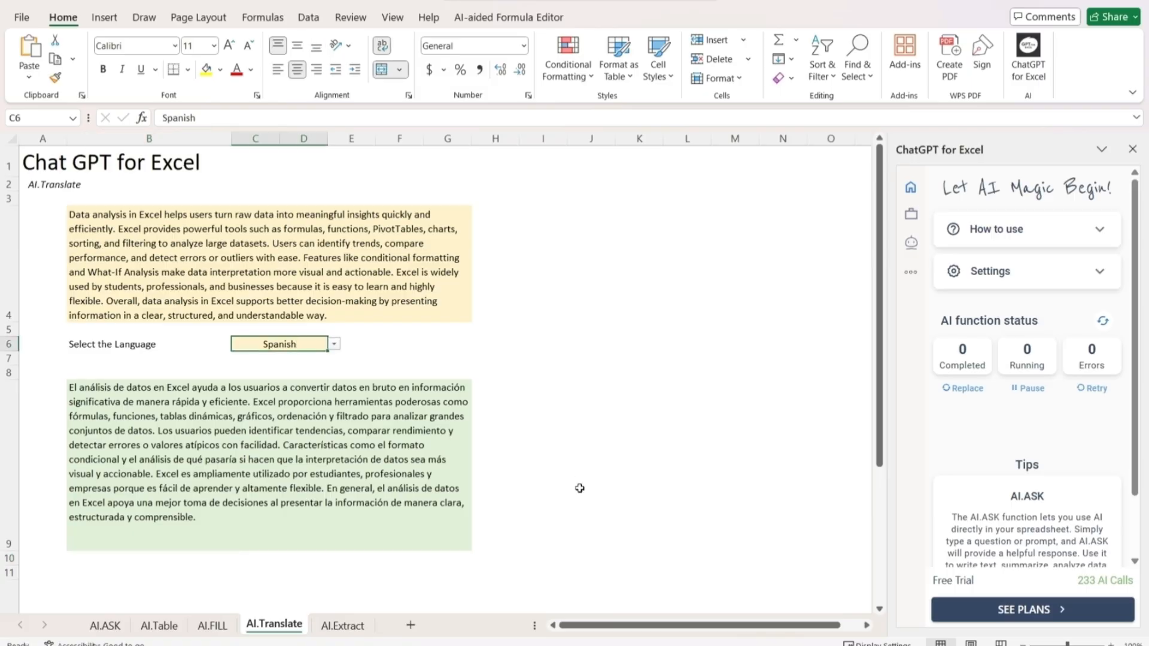
click(335, 345)
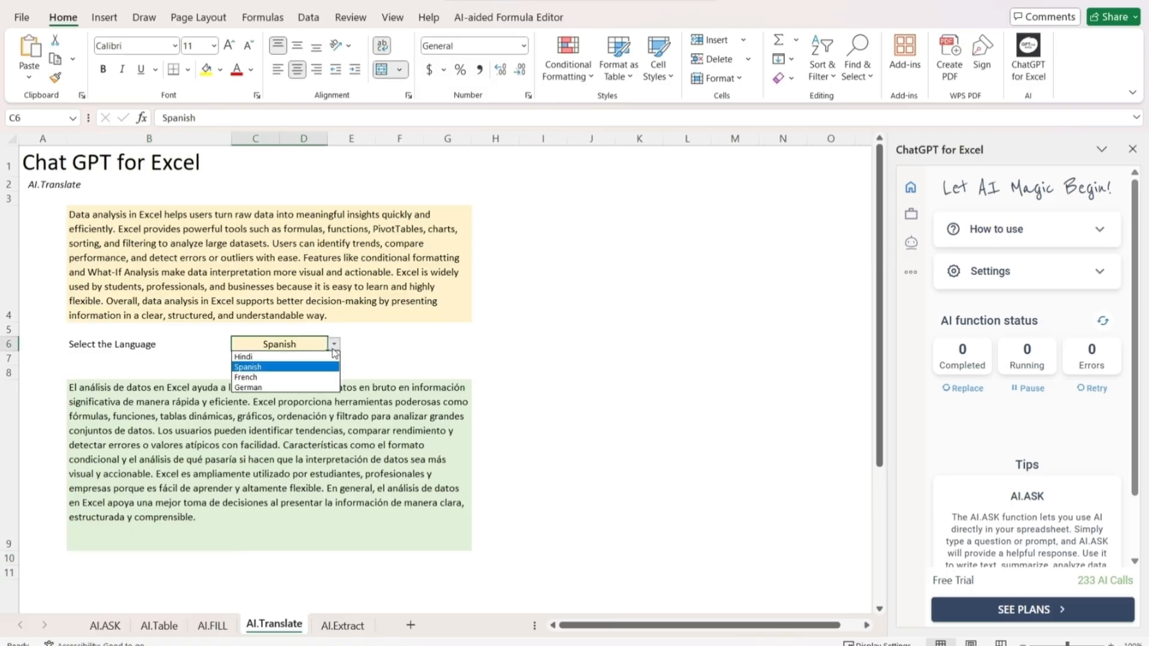
click(275, 389)
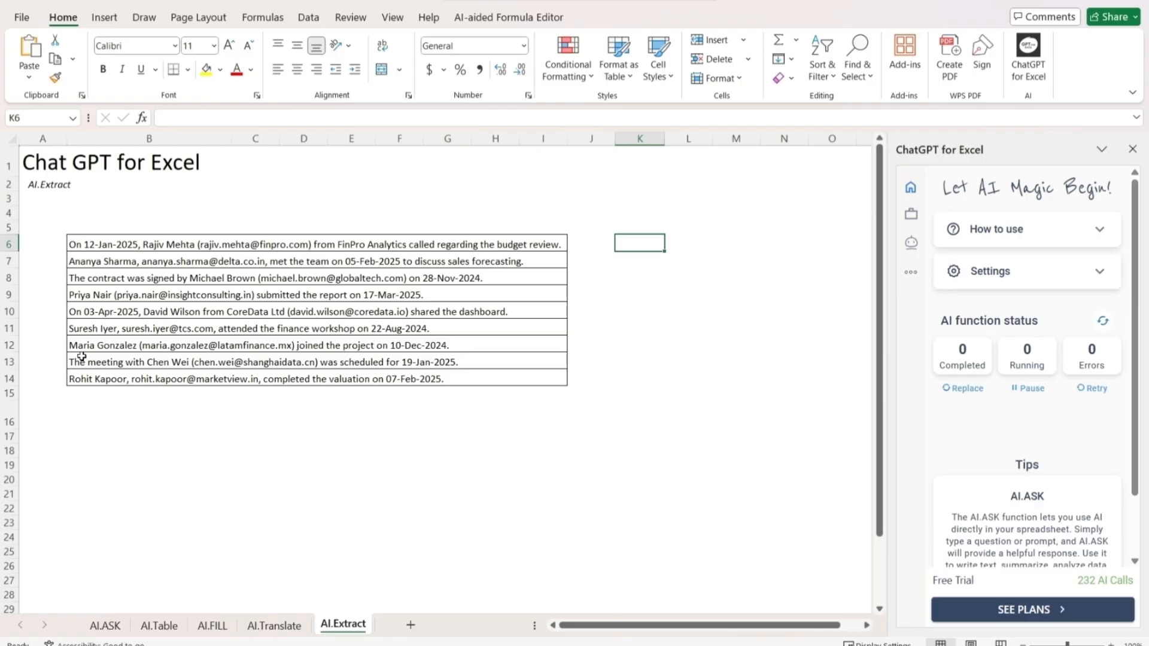
Enter =ai.extract(B6:I6,"name") in cell K6 of the AI.Extract sheet to extract the name from the first sentence
text(=)
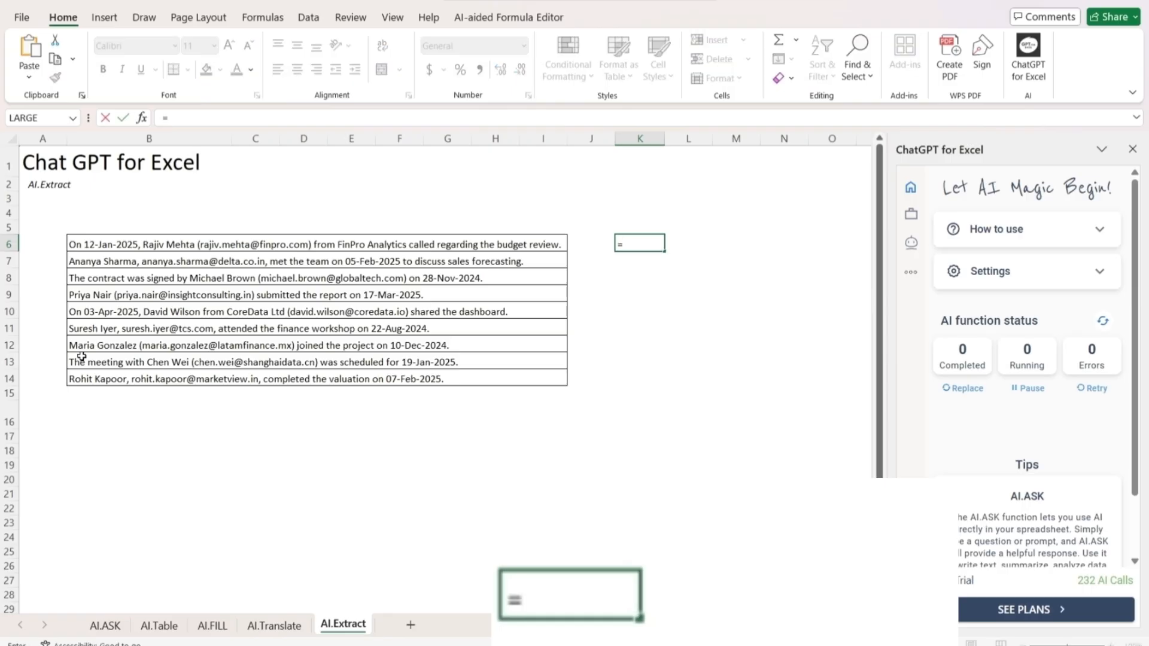
text(ai.ex)
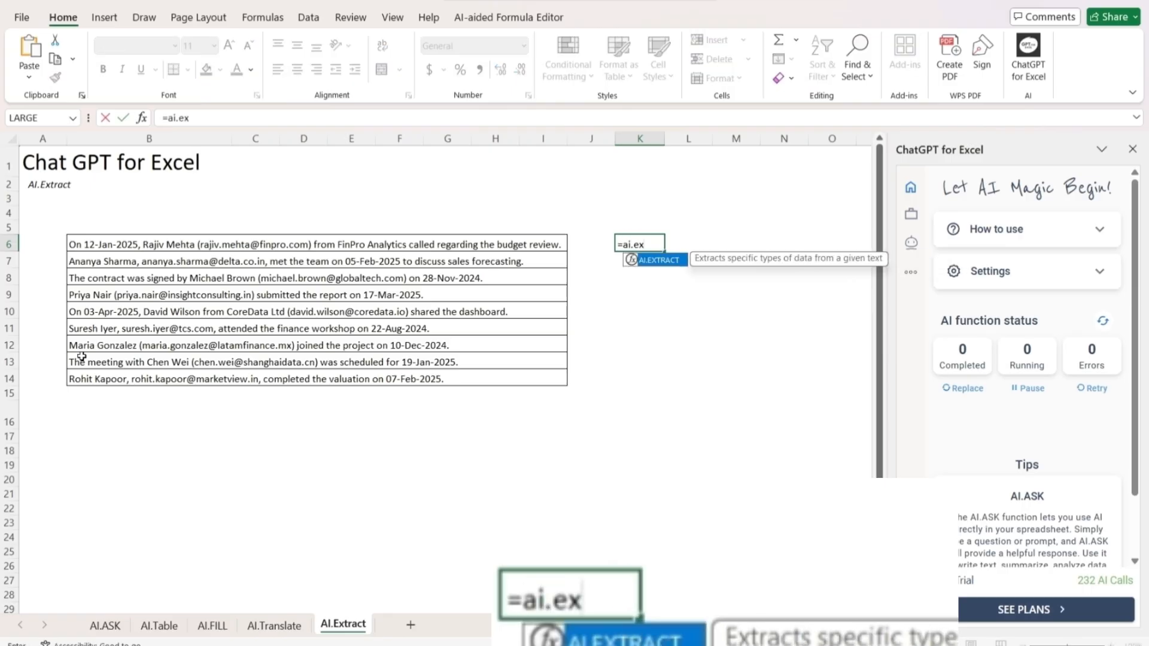
text(tract)
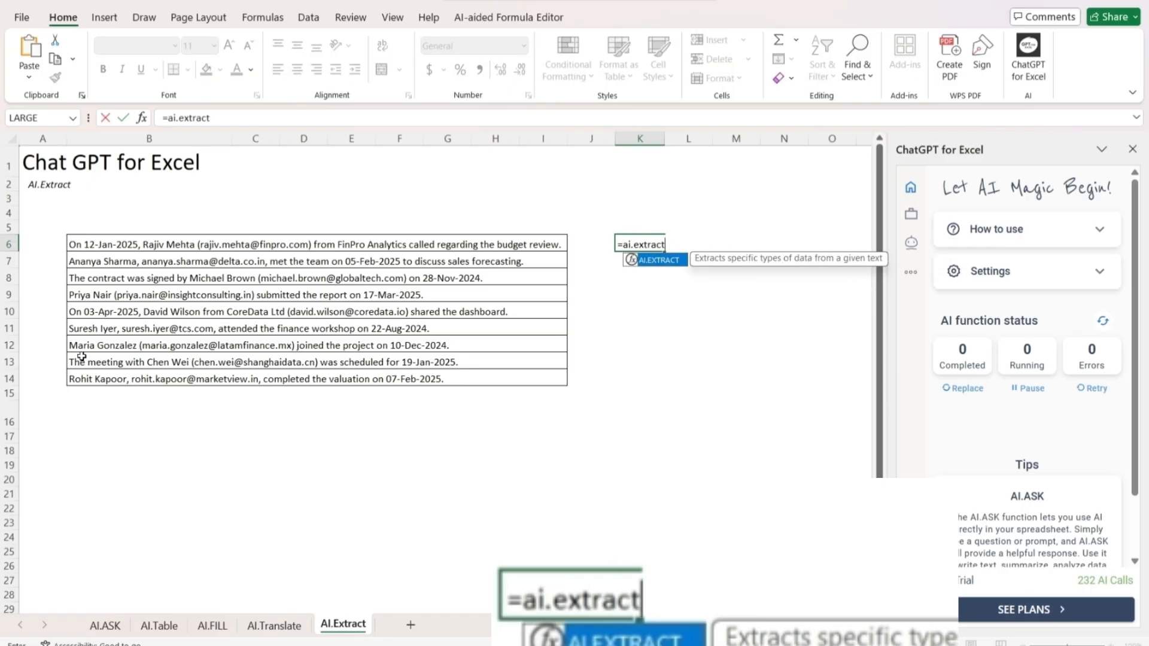
text(()
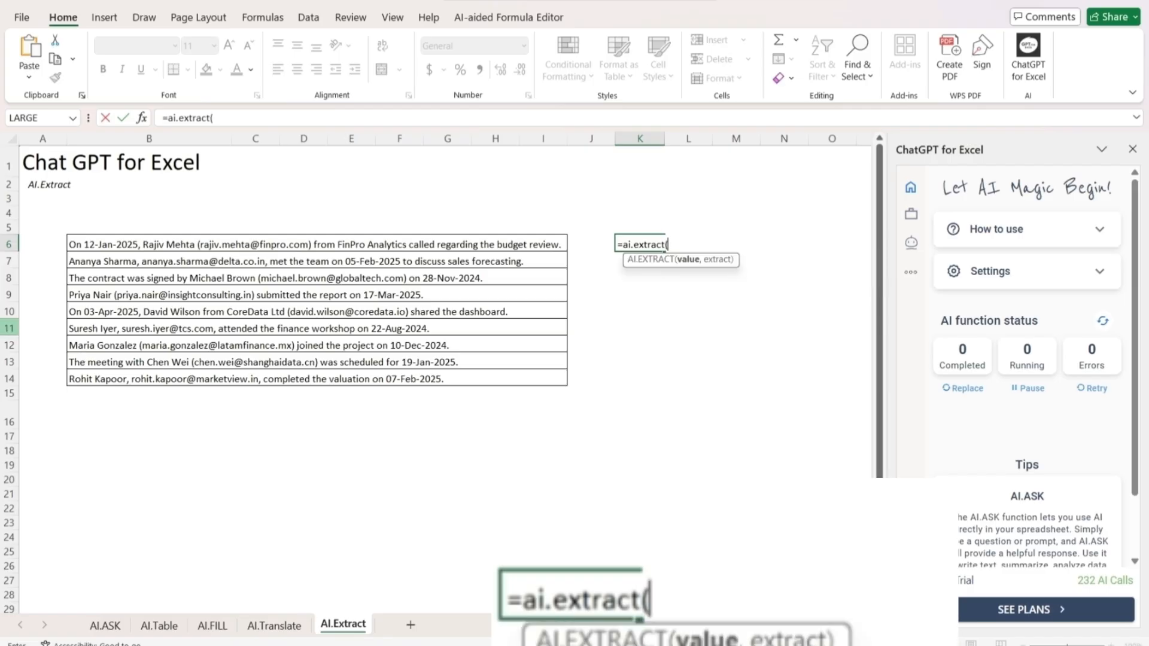
click(159, 245)
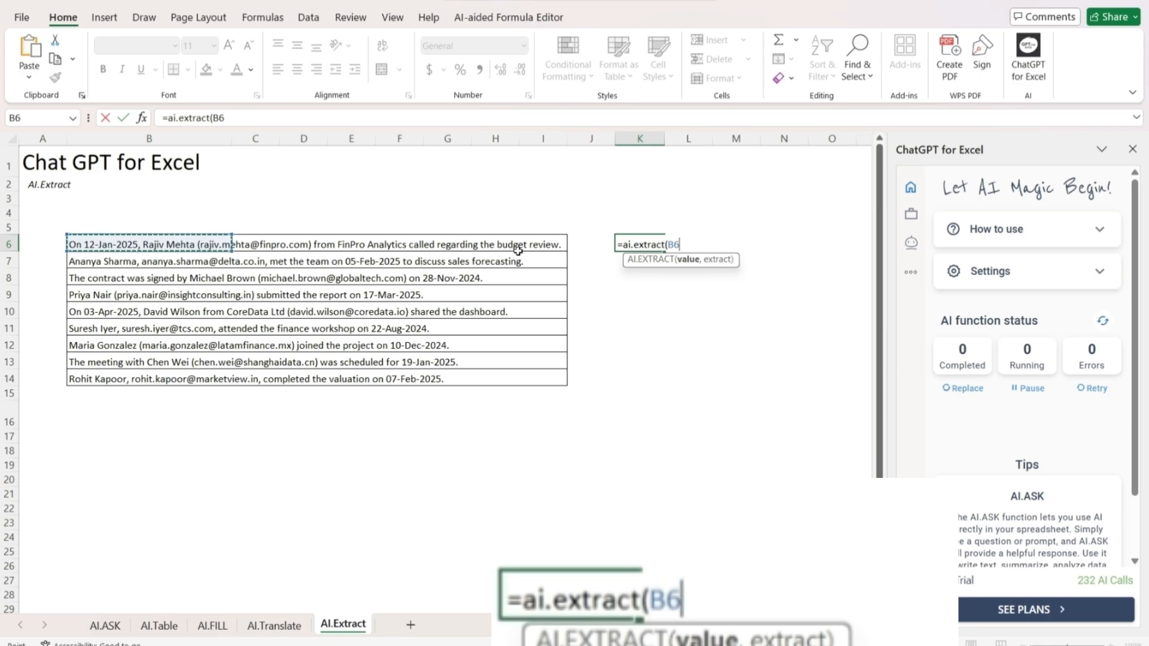
drag(524, 247, 525, 251)
text(,)
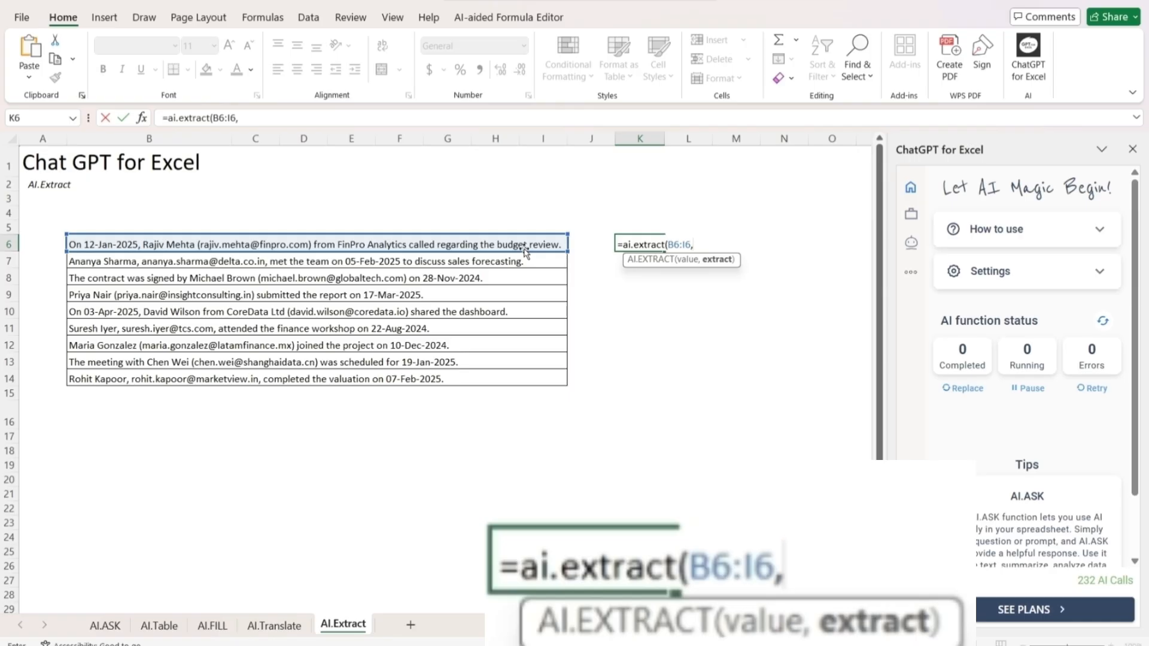
text(")
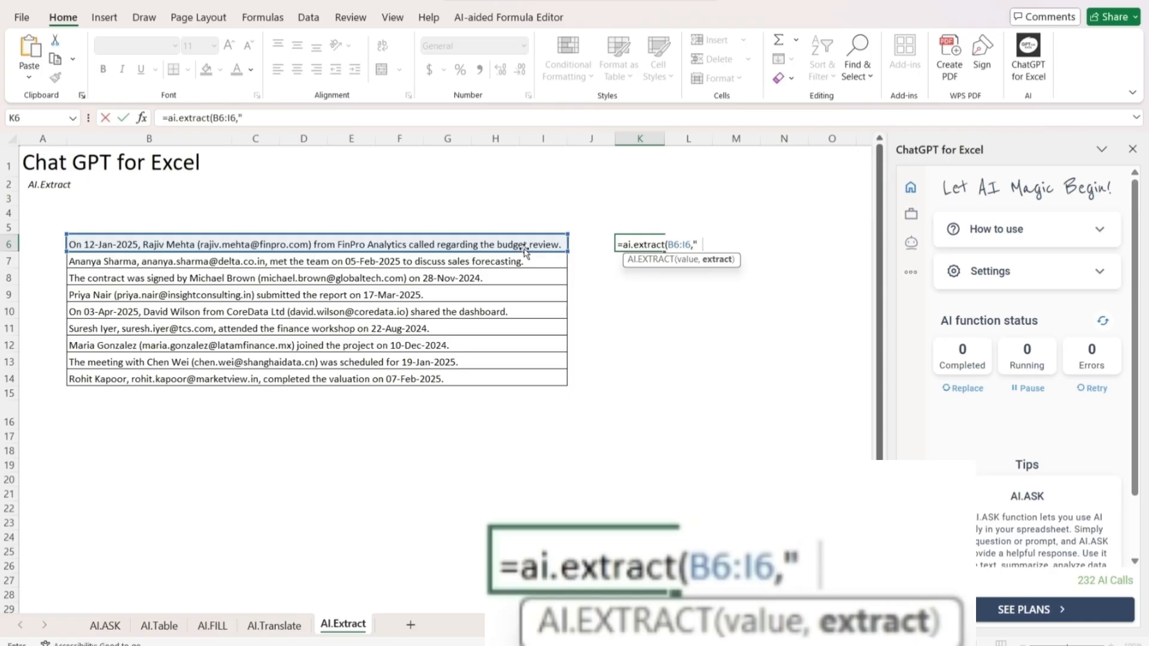
text(name")
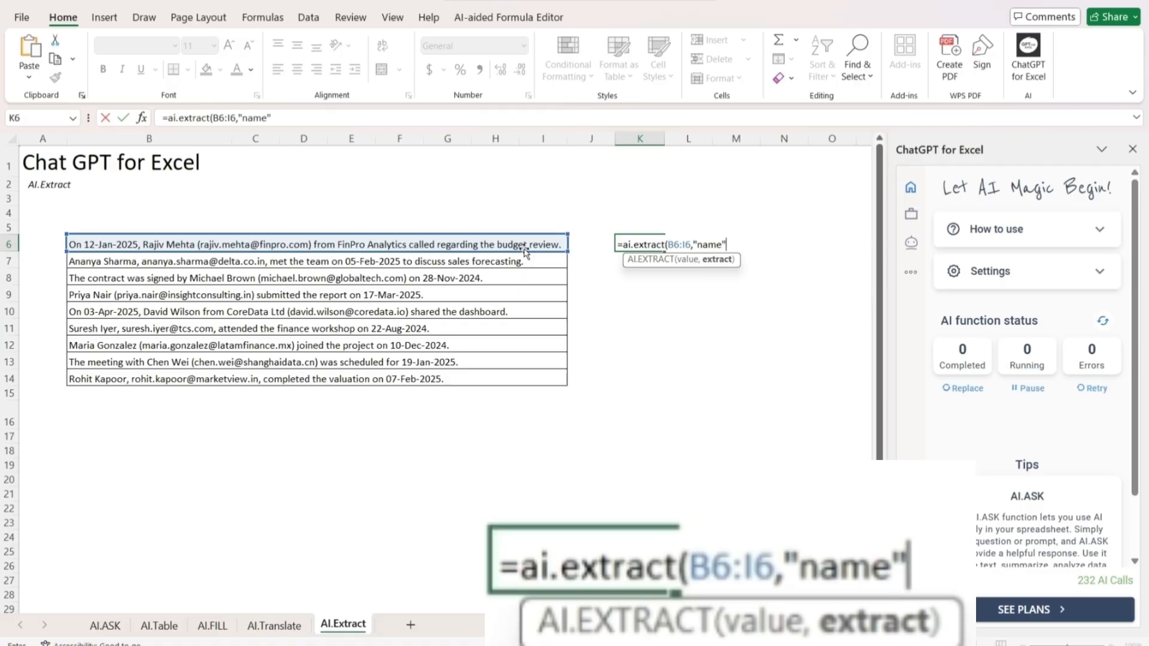
text())
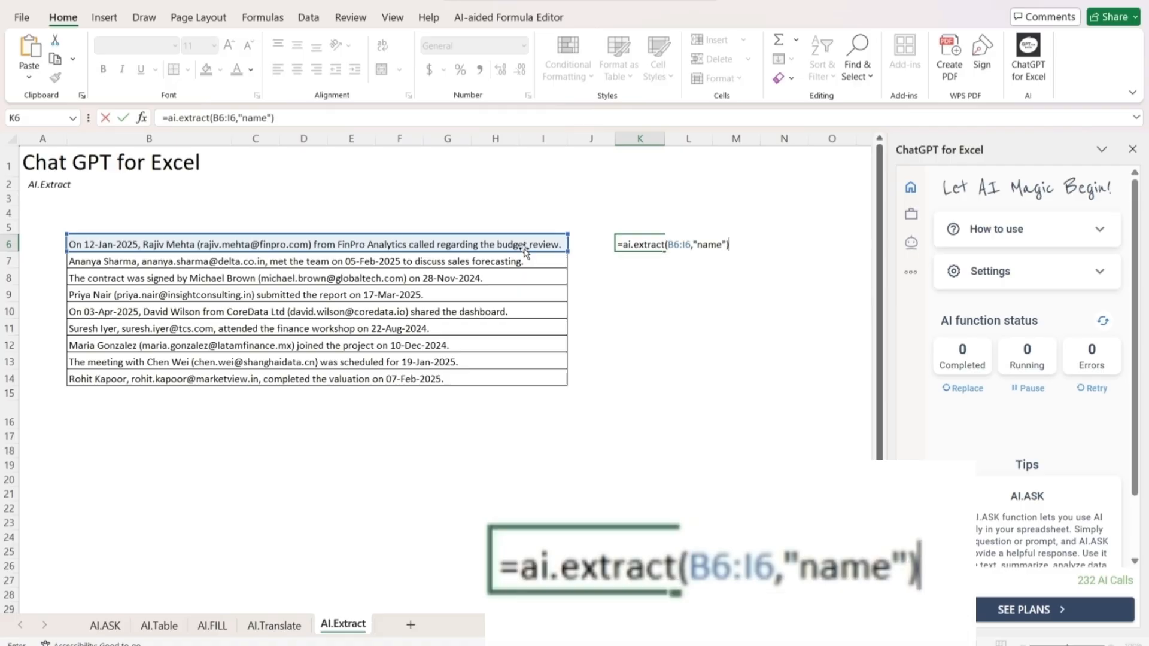
key(Return)
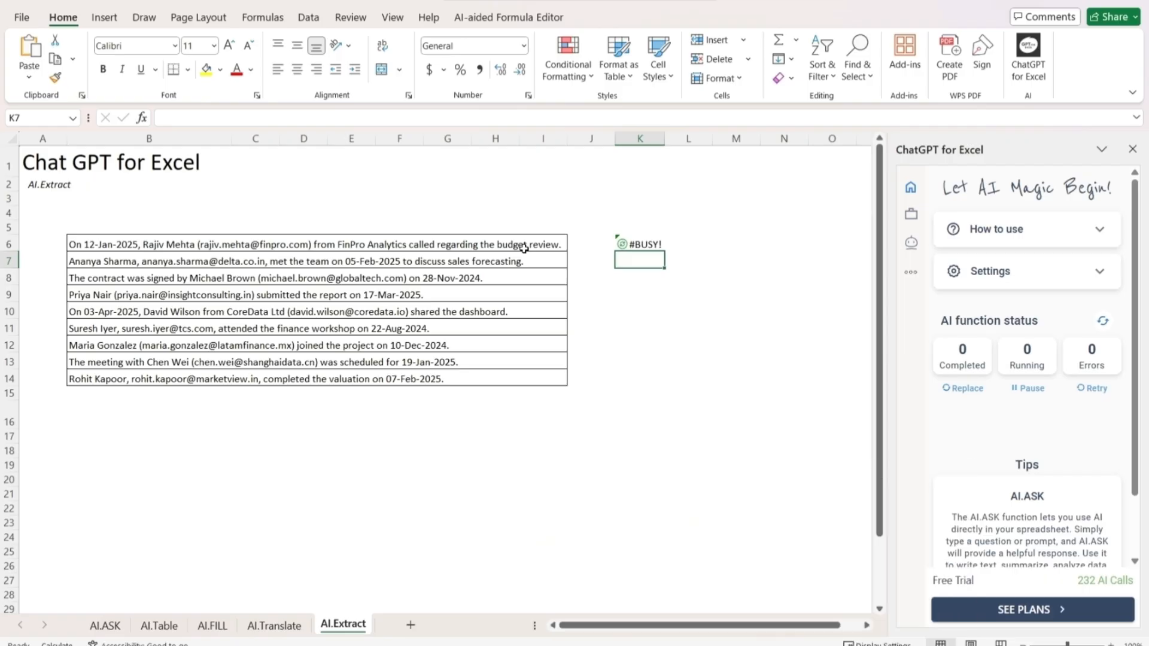
Extend the source range in the K6 name extraction formula to B6:I14 so it covers all the sentences
key(Up)
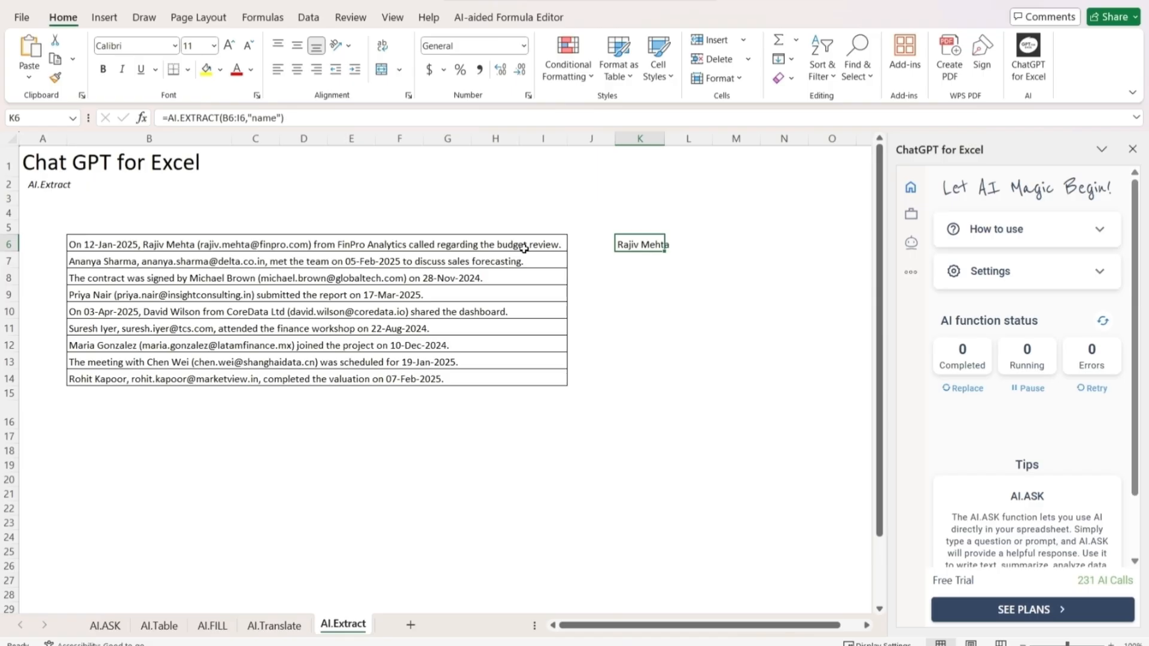
key(F2)
key(Left)
key(Left)
key(Left)
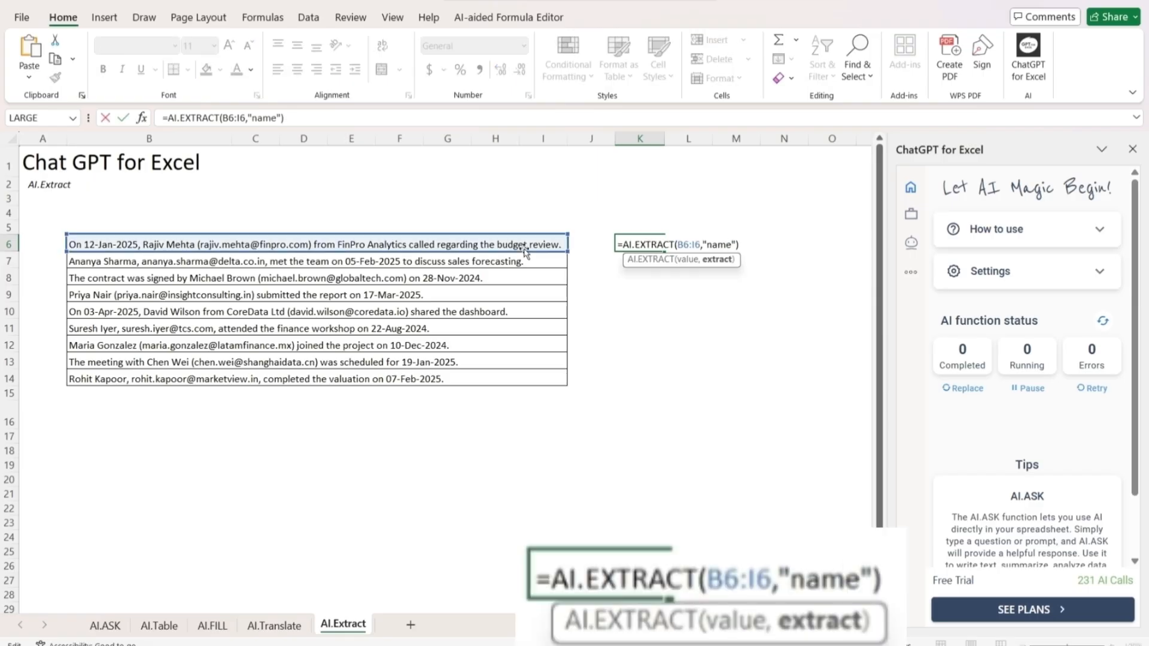
drag(569, 252, 567, 385)
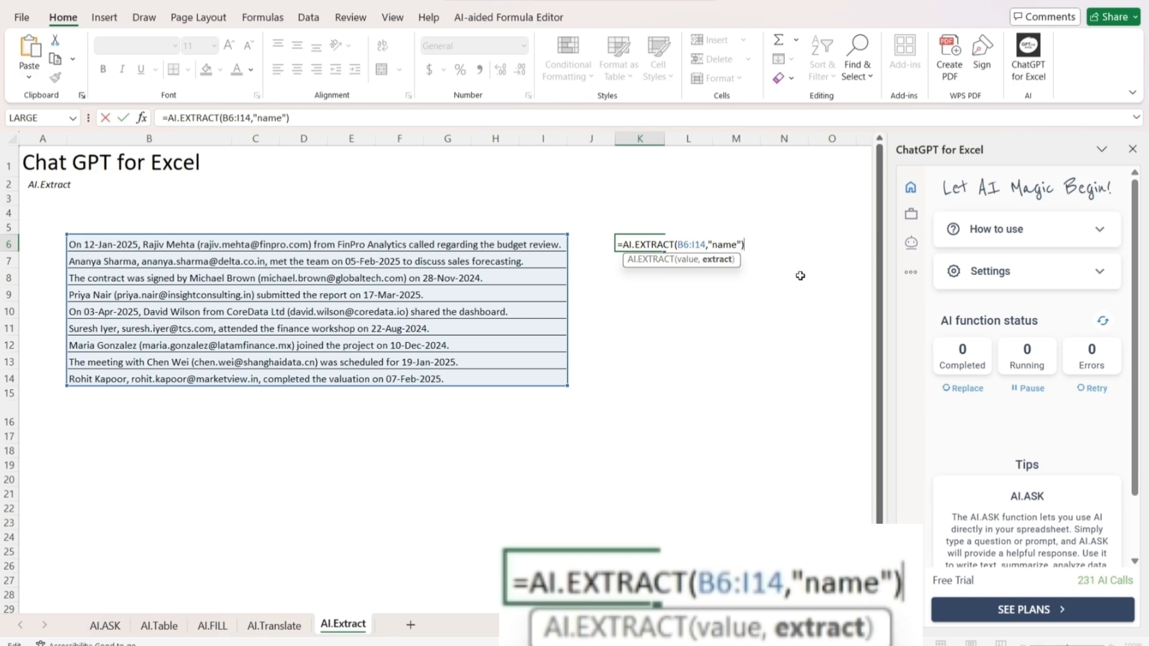
key(Return)
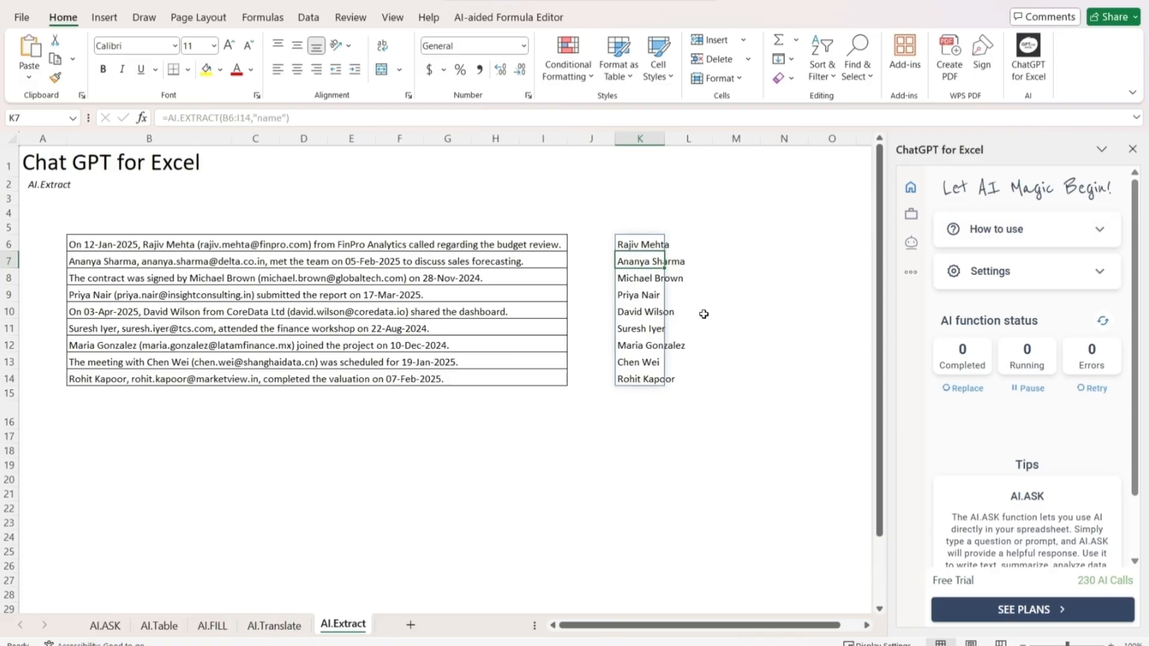
Enter =ai.extract(B6:I14,"mail") in cell L6 to extract the e-mail addresses from all the sentences
click(703, 244)
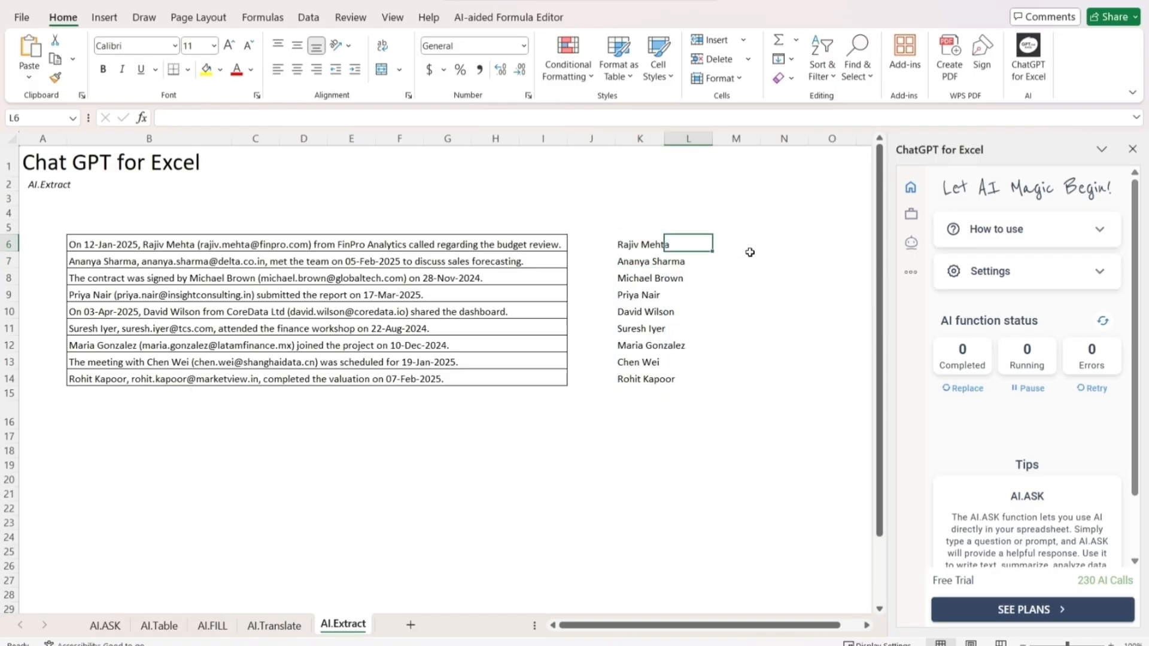
text(=a)
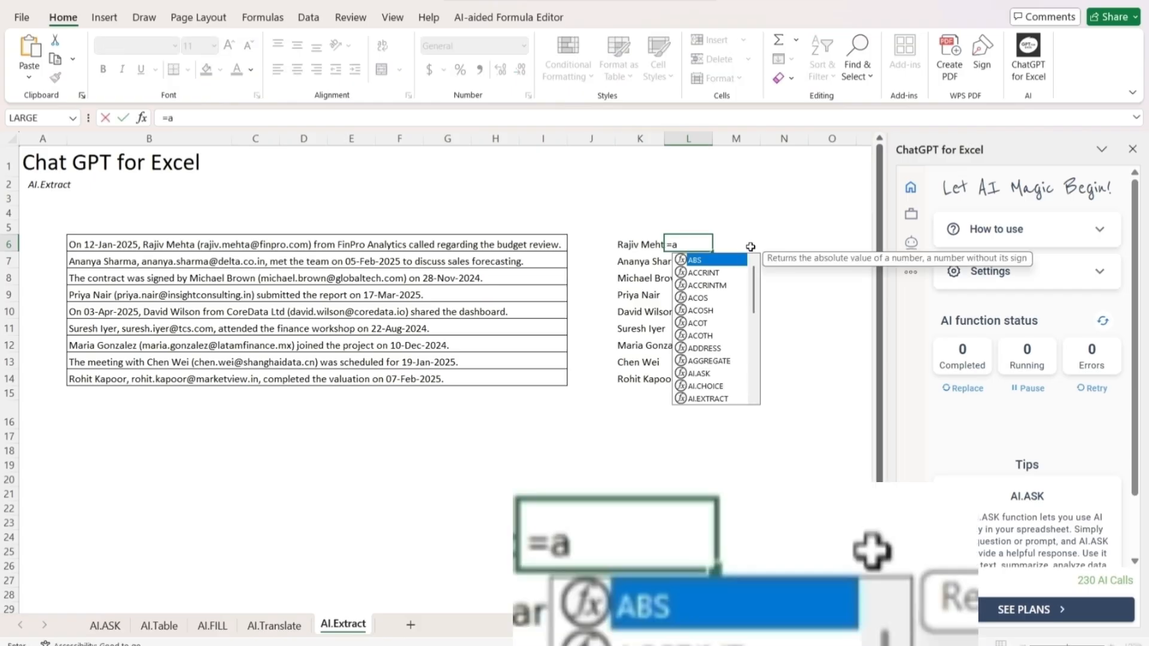
text(i.ext)
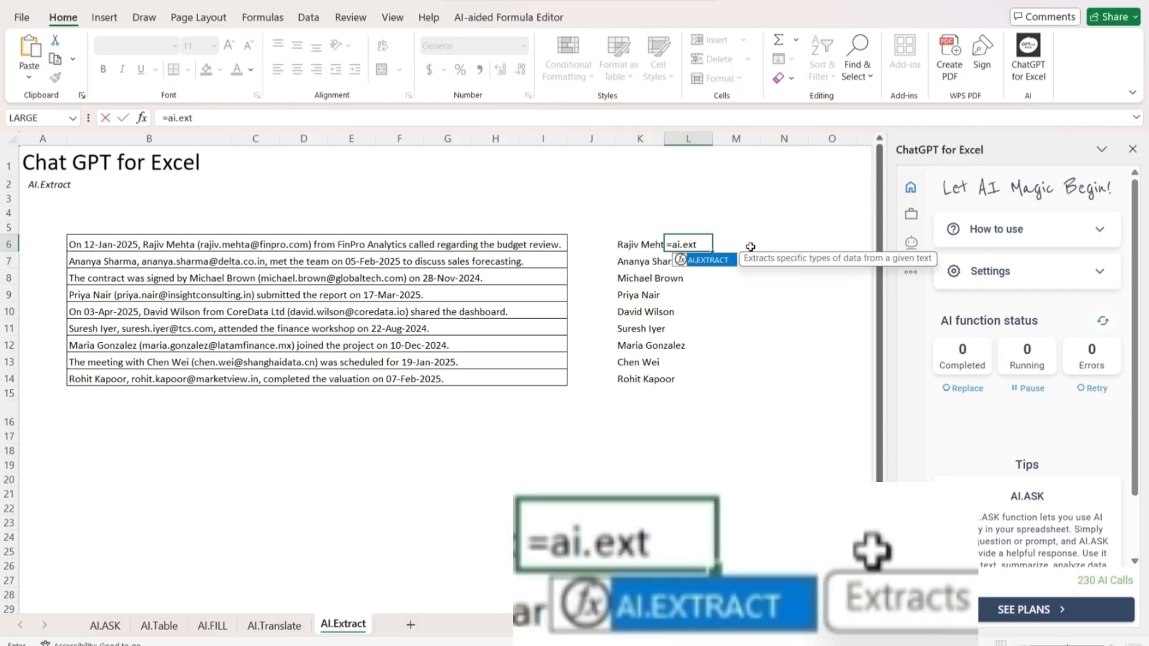
text(ract()
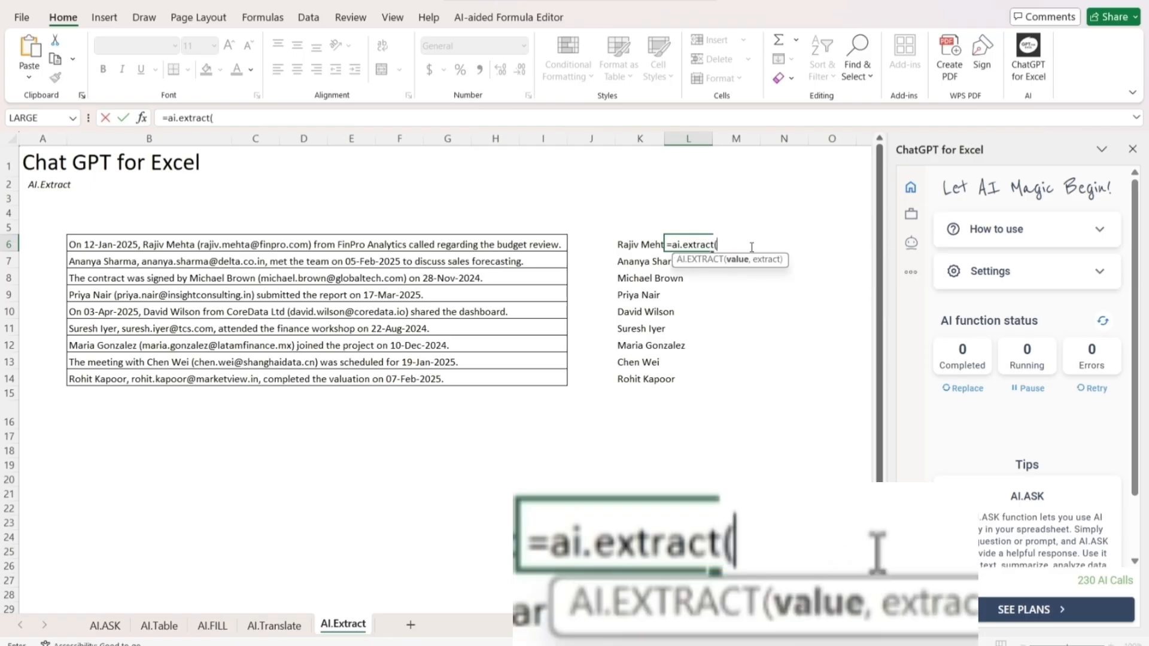
drag(381, 243, 113, 379)
drag(426, 386, 559, 387)
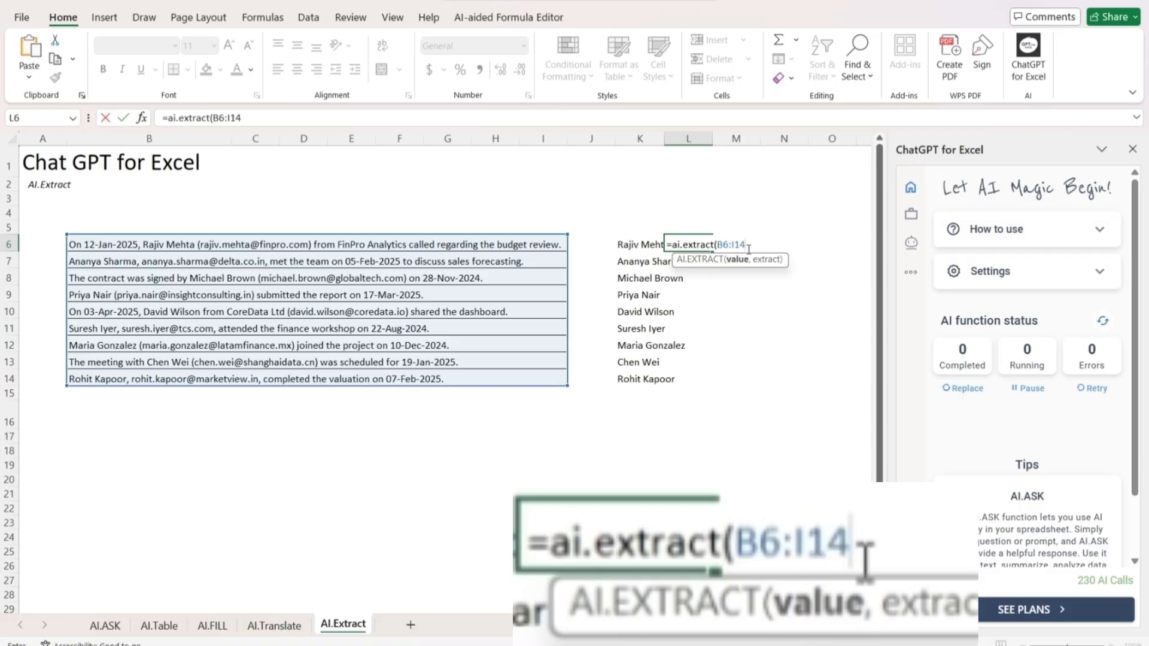
text(,)
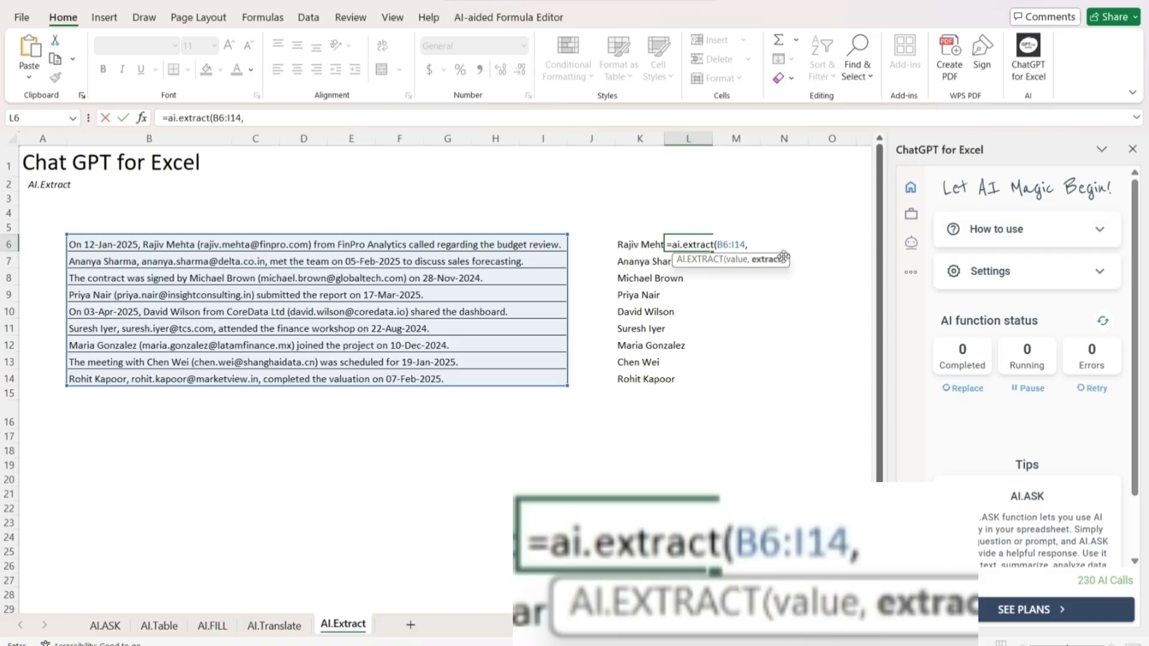
text("mail)
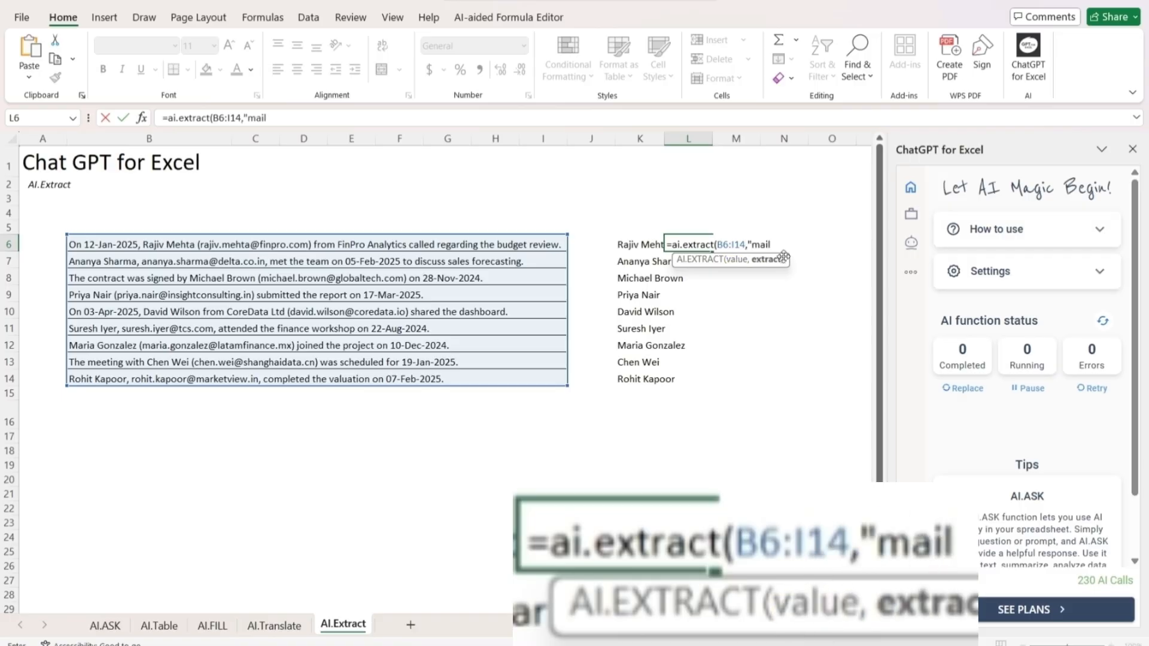
text("))
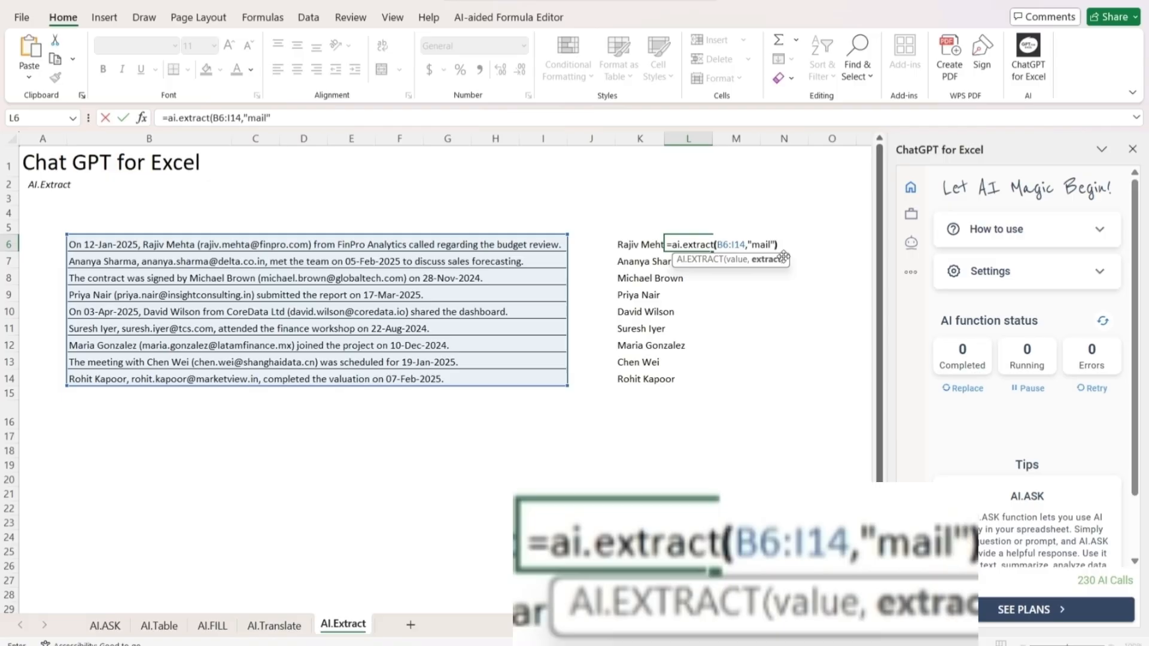
key(Return)
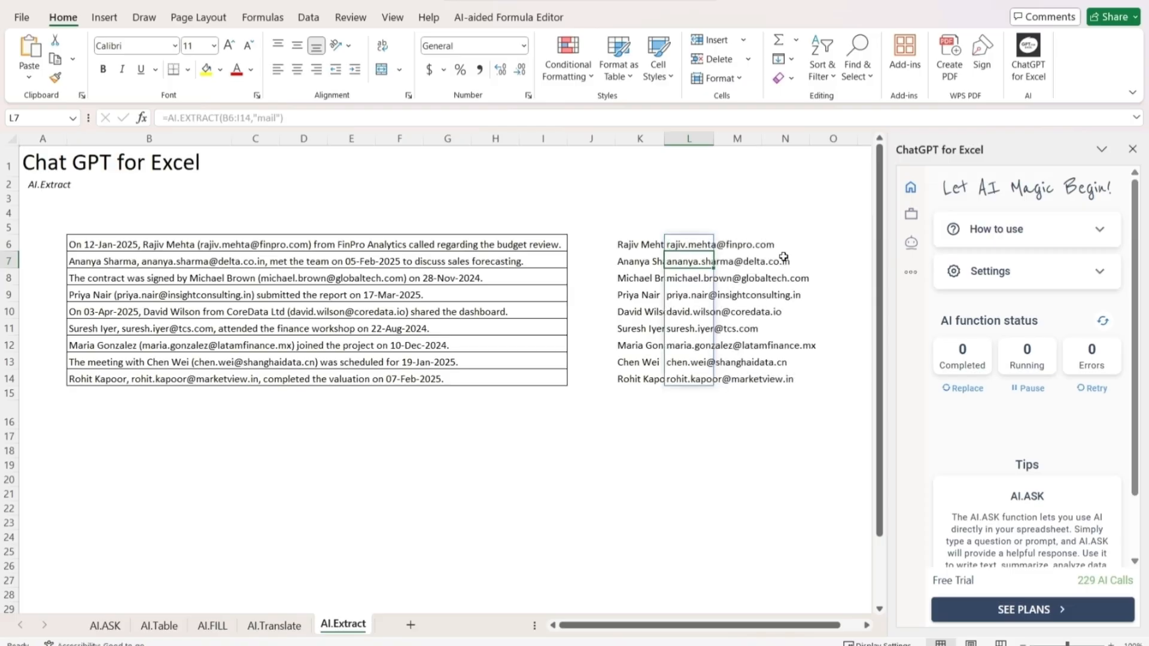
Autofit column K to the extracted names and close the ChatGPT for Excel pane
double_click(664, 138)
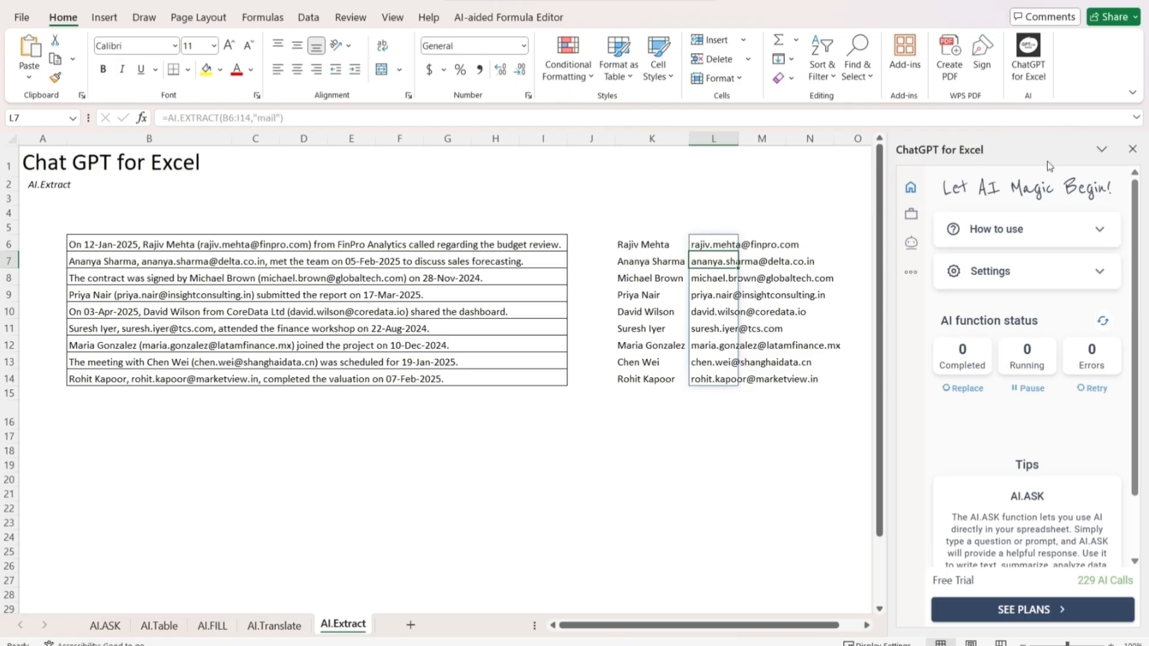
click(1133, 150)
click(887, 244)
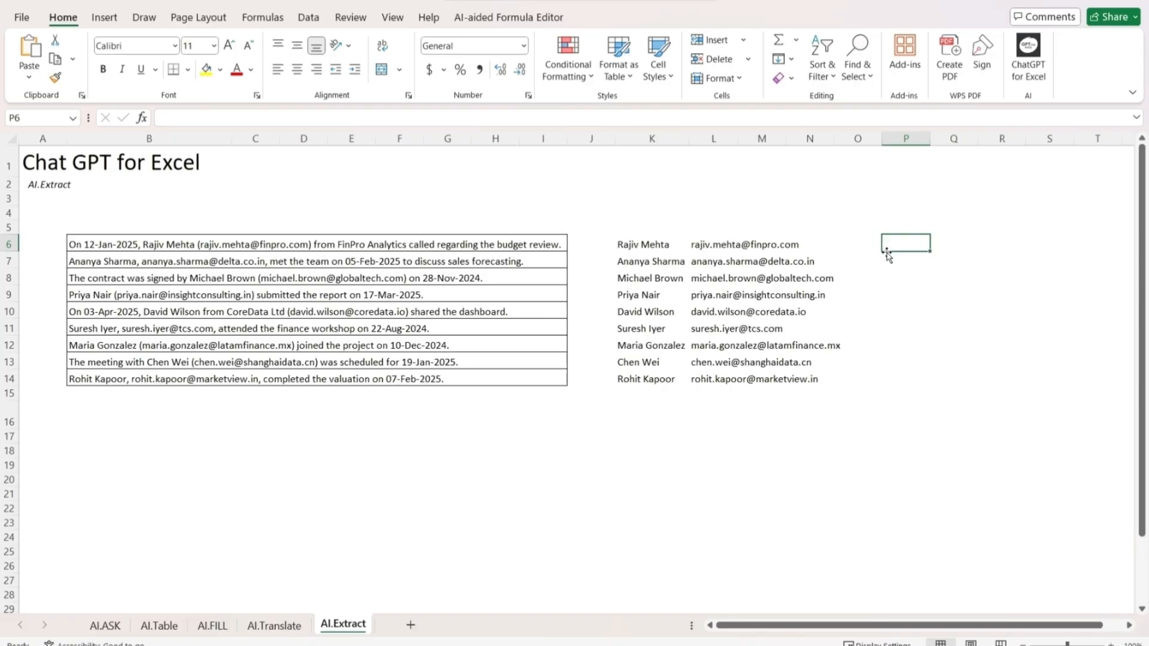
Enter =ai.extract(B6:I14,"Dates") in cell O6 to extract the dates from all the sentences
click(859, 245)
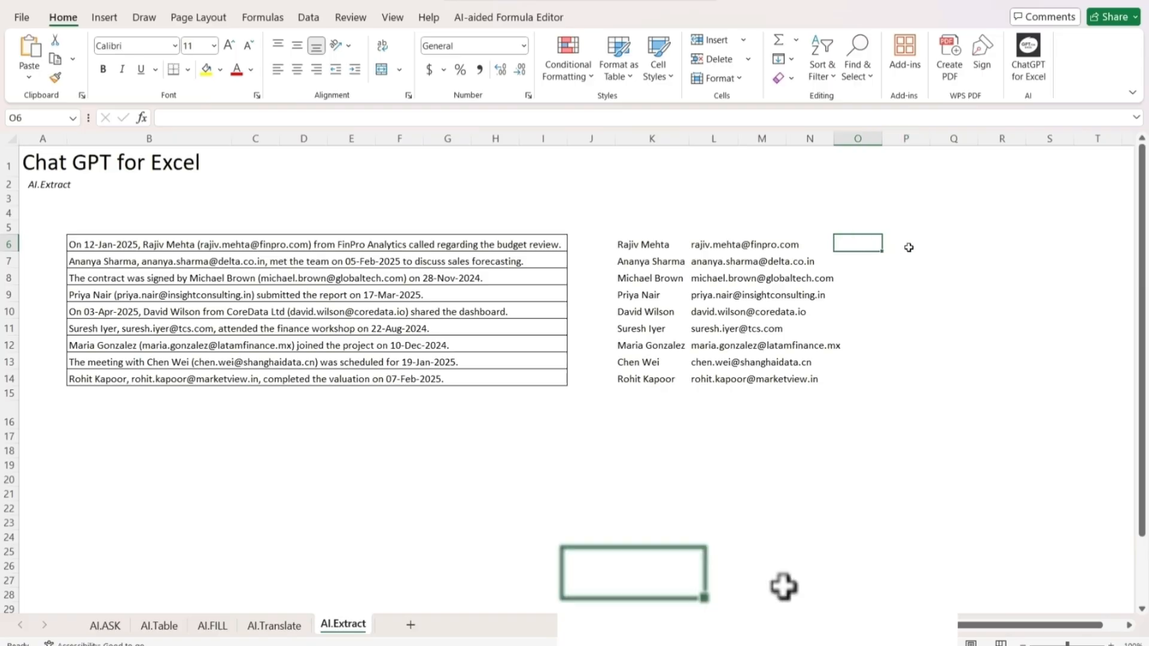
text(=ai.e)
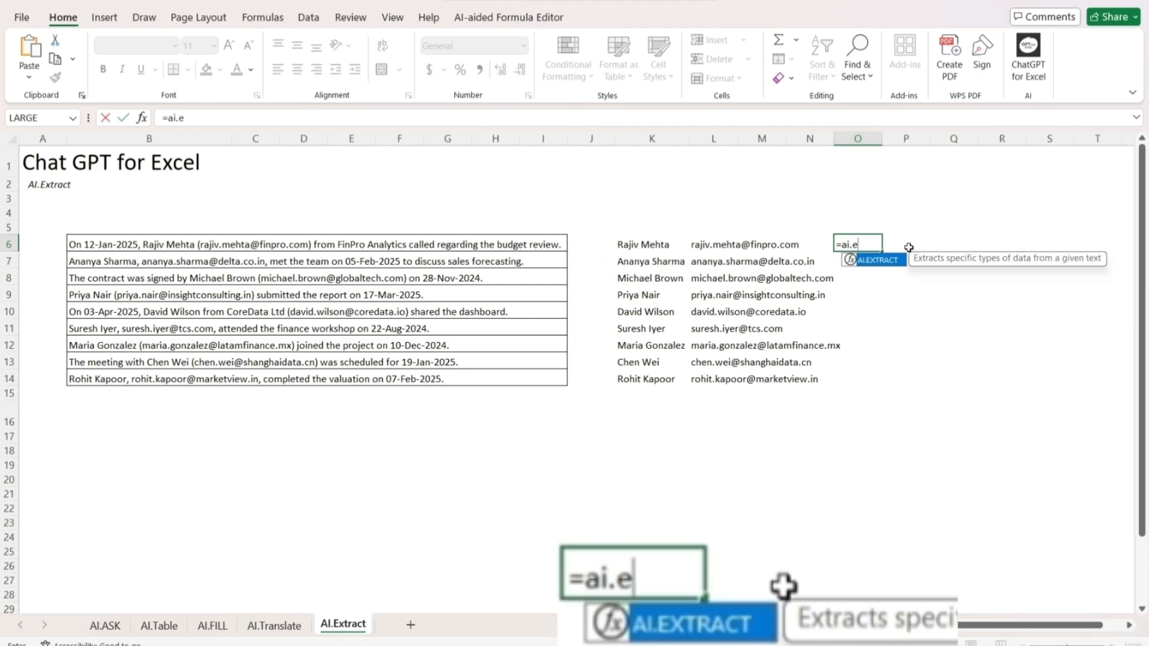
text(xtract()
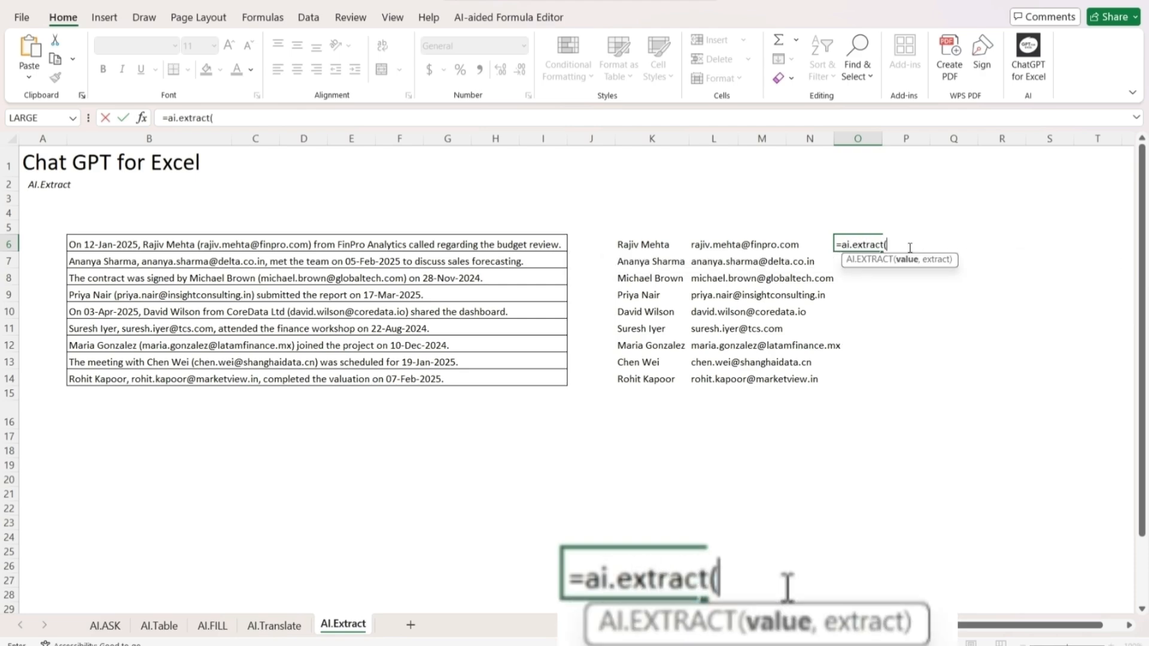
drag(105, 247, 541, 379)
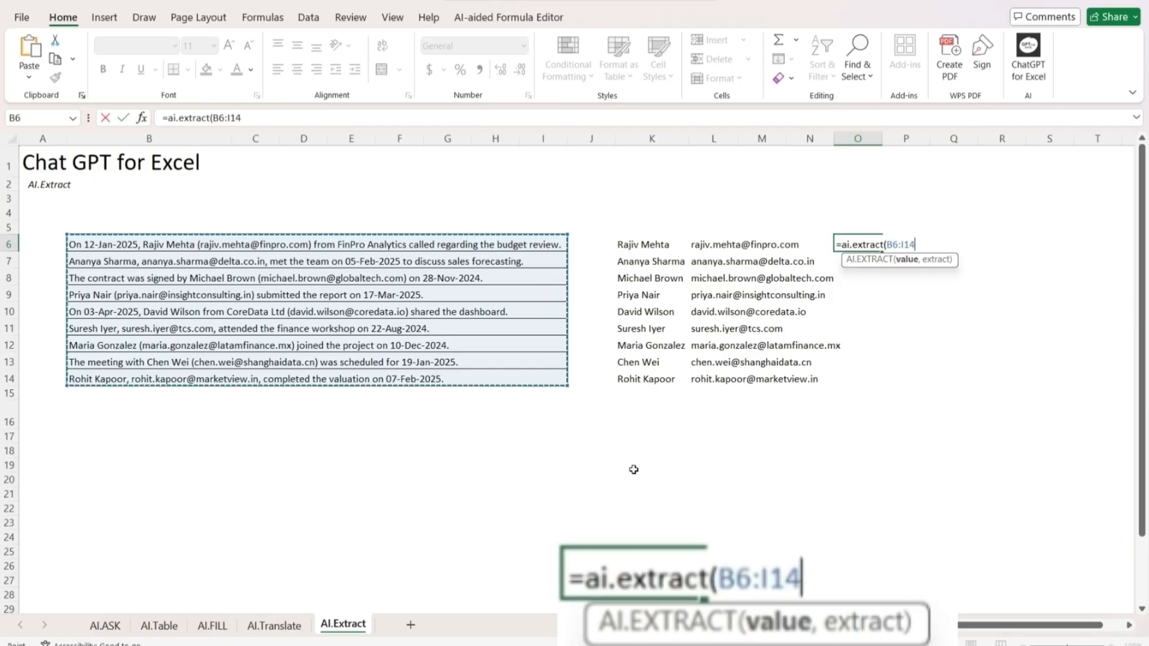
text(,"D)
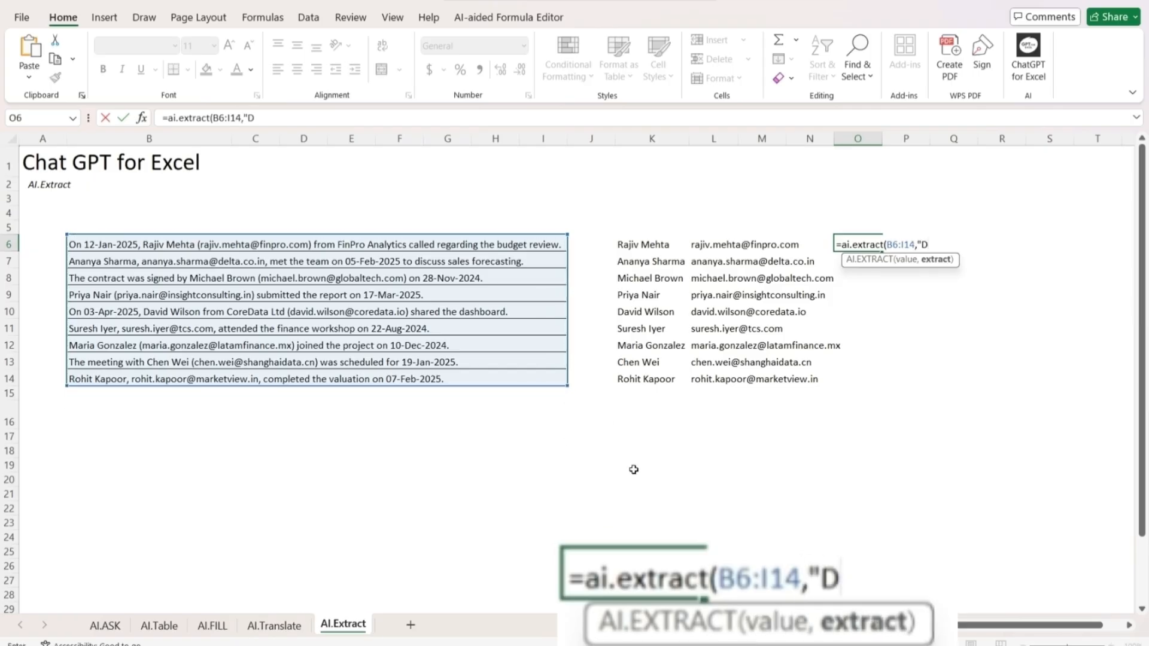
text(ates"))
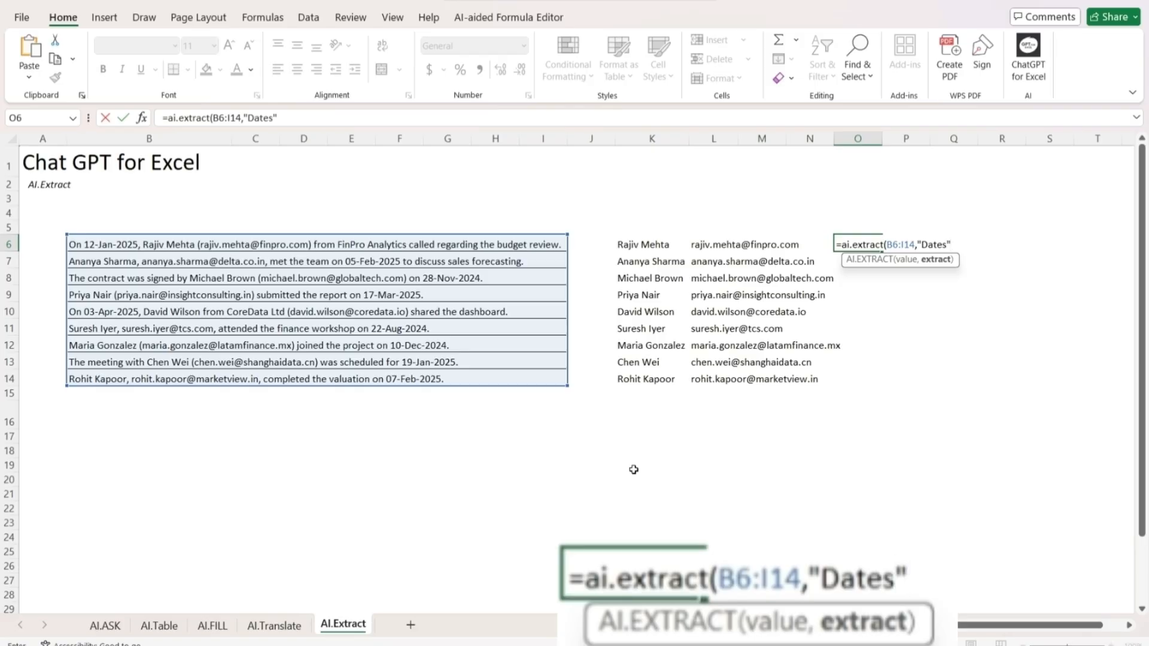
key(Return)
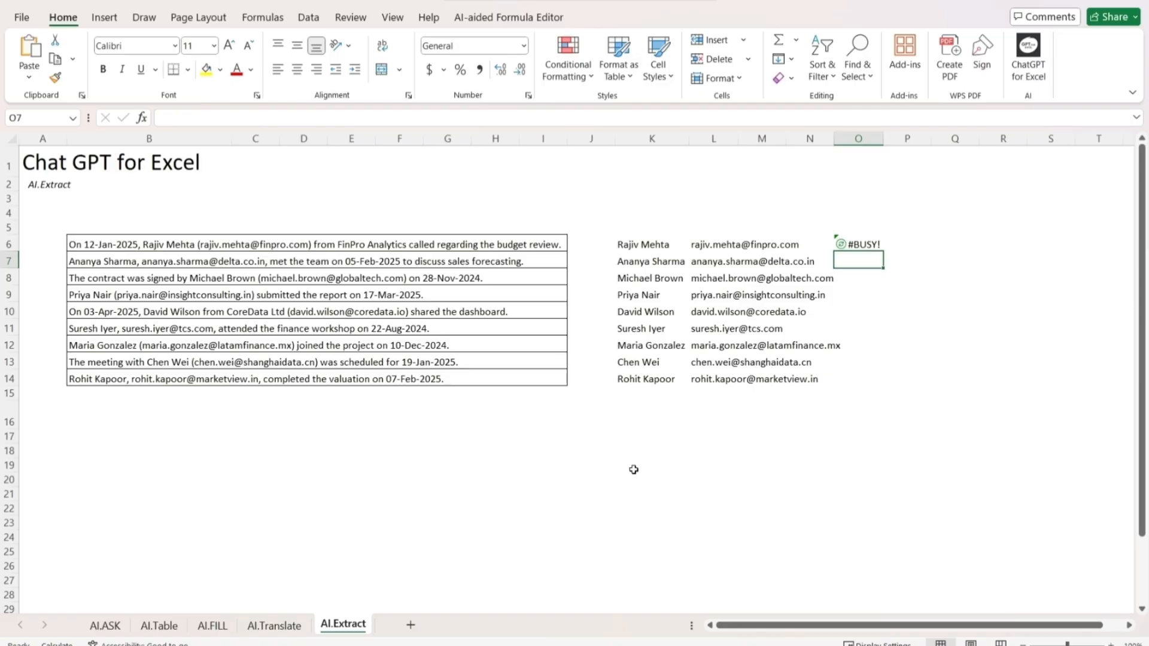
Check the AI function status in the ChatGPT for Excel pane, and close the pane again
click(1025, 60)
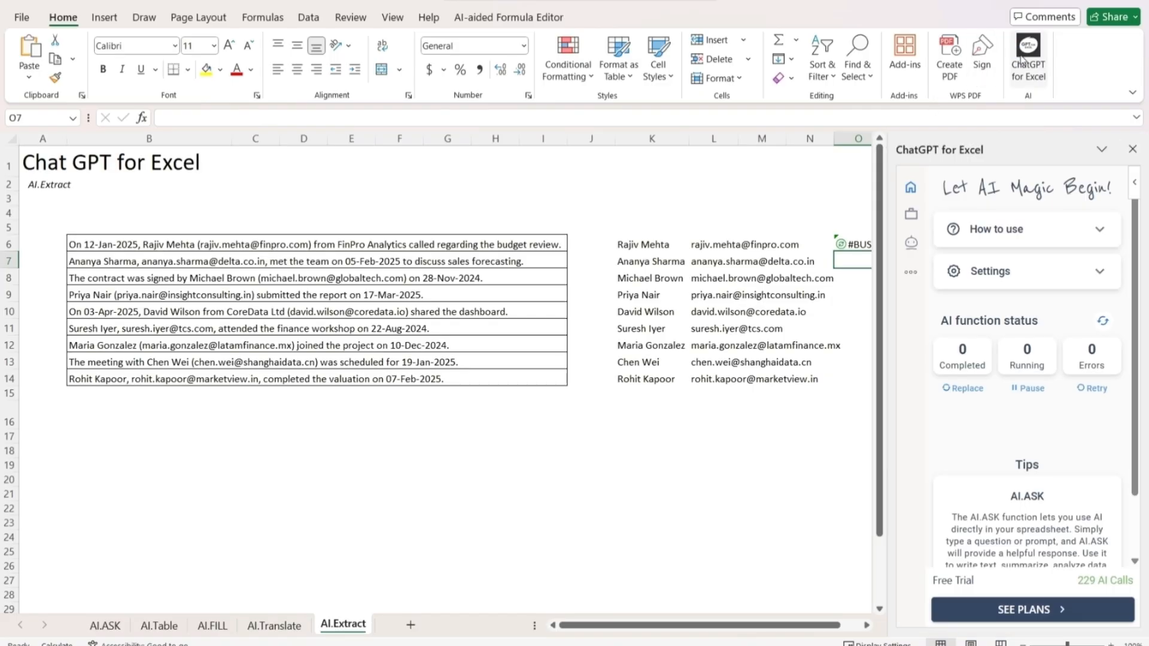
click(1133, 152)
click(953, 228)
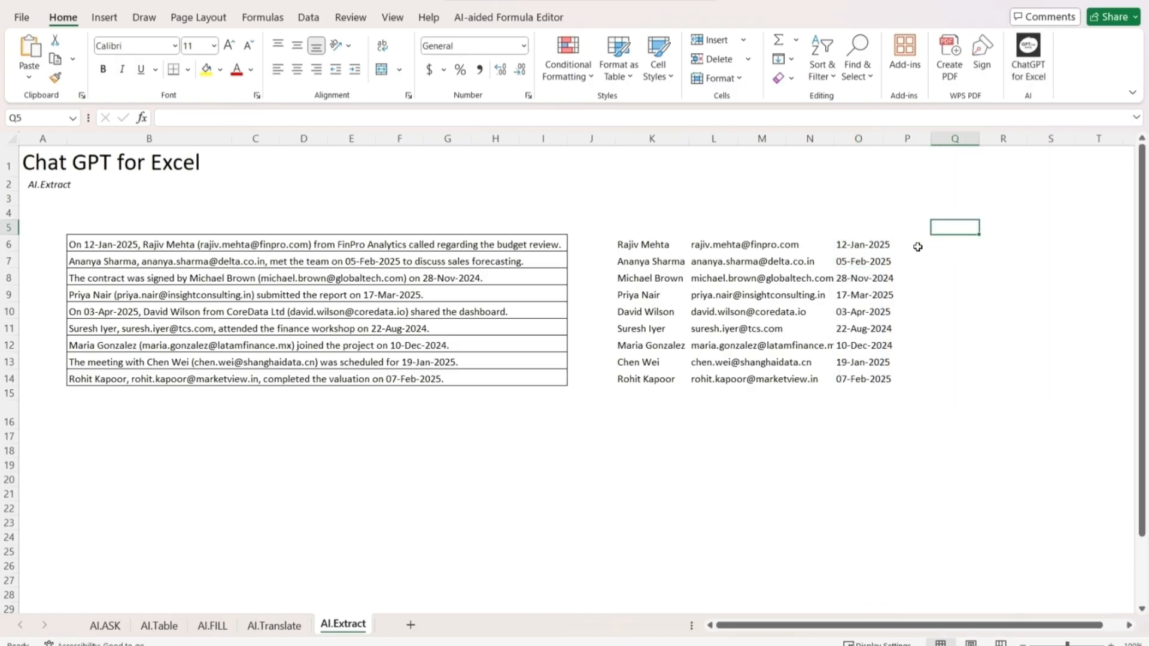